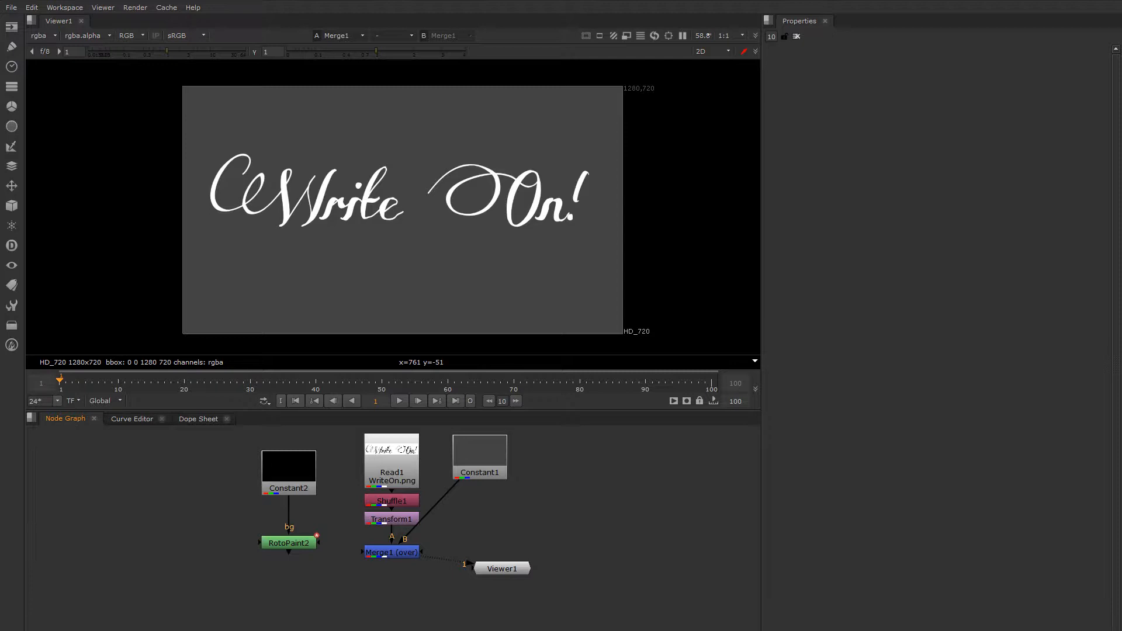
Open the RotoPaint2 node's stroke settings and select Brush1 for editing
key("ctrl+1")
middle_click_drag(422, 204, 415, 231)
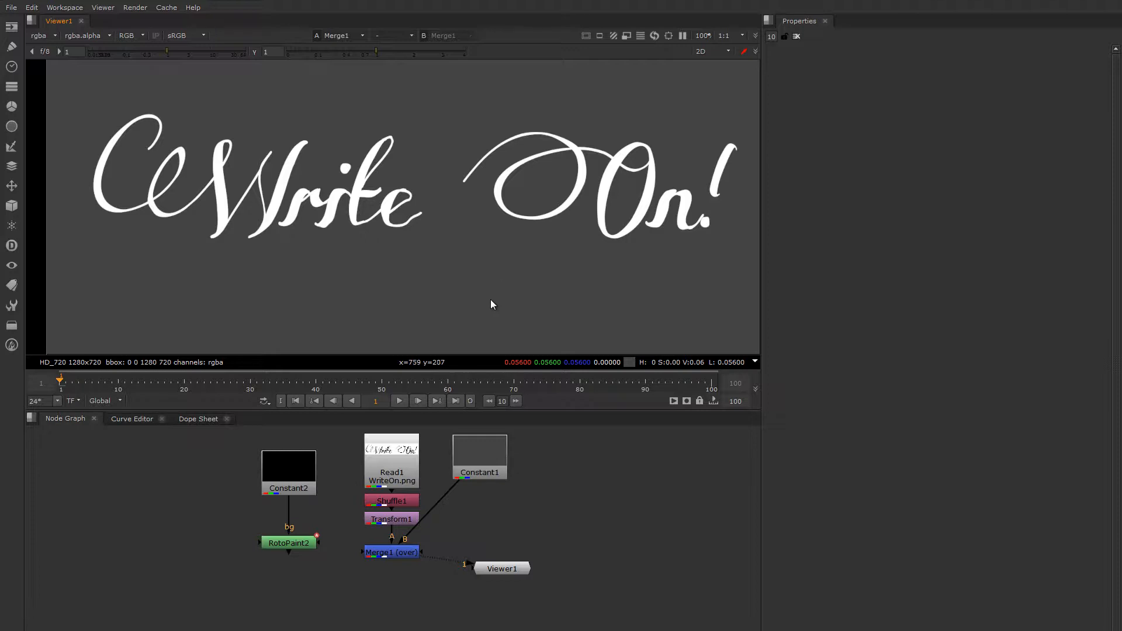
double_click(289, 540)
left_click(962, 69)
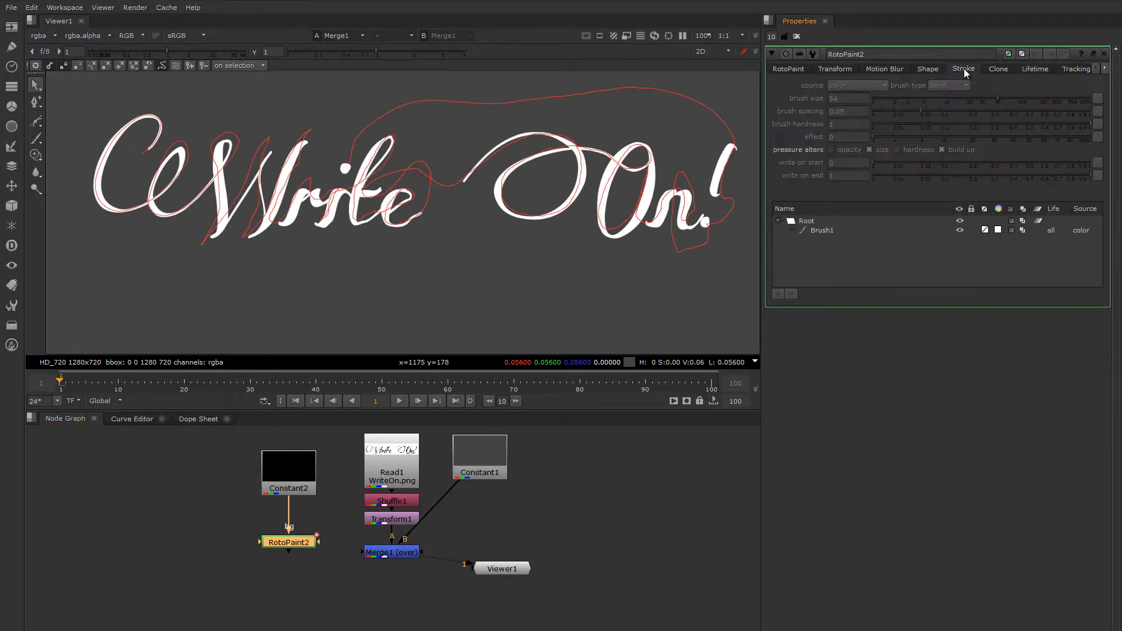
left_click(820, 231)
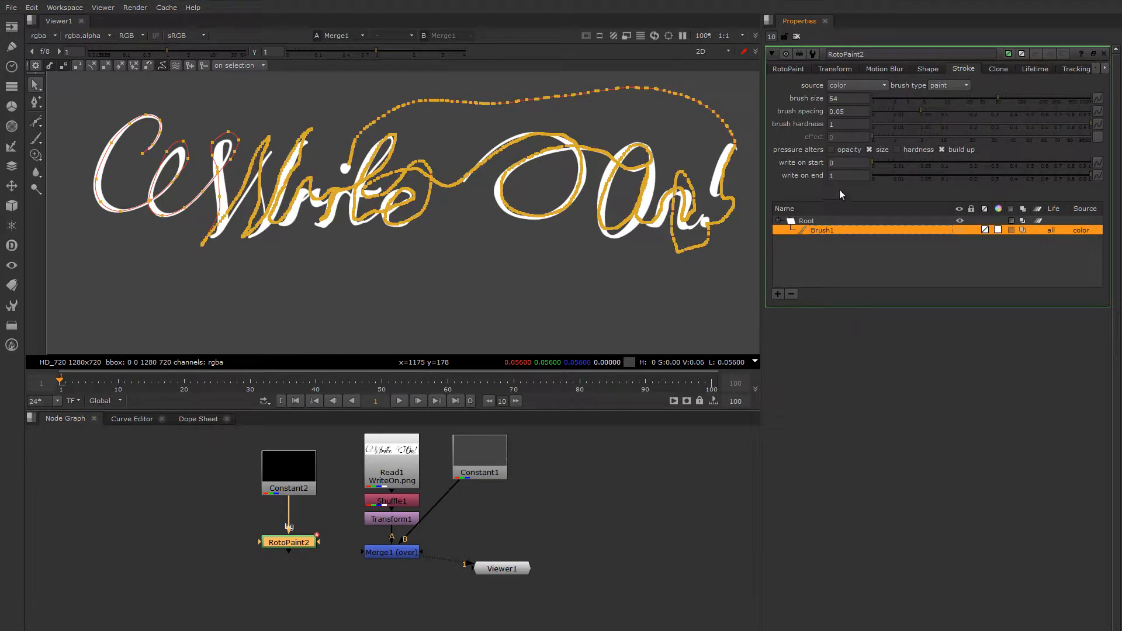
View the RotoPaint2 output and scrub Brush1's write on end value, finishing at 0
left_click_drag(1077, 175, 1023, 179)
left_click(898, 177)
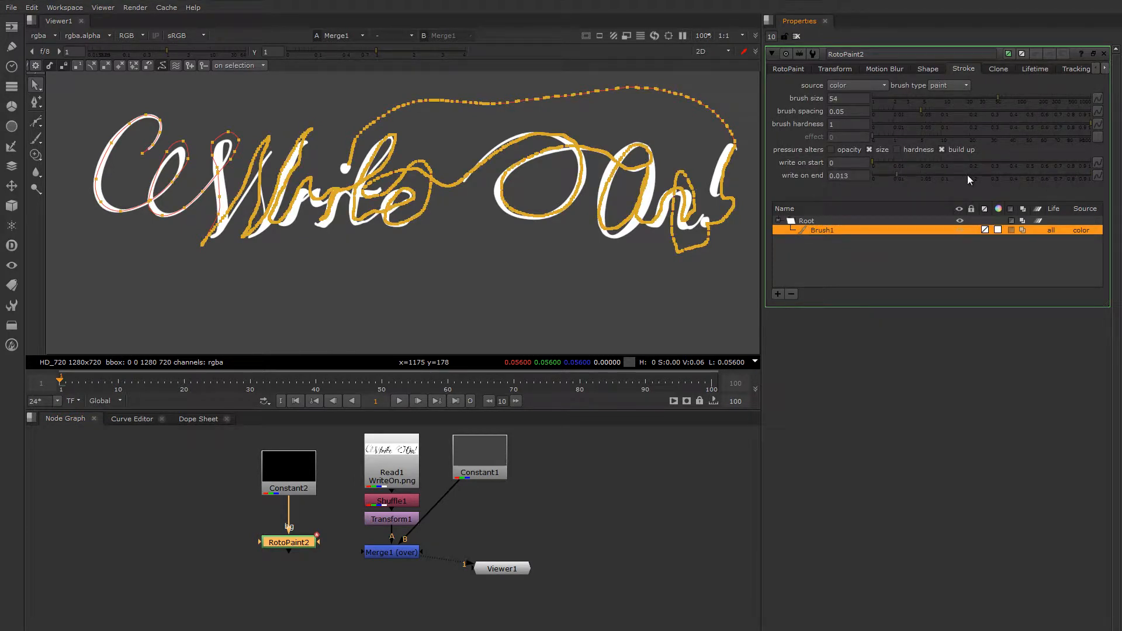
left_click(1089, 177)
key("1")
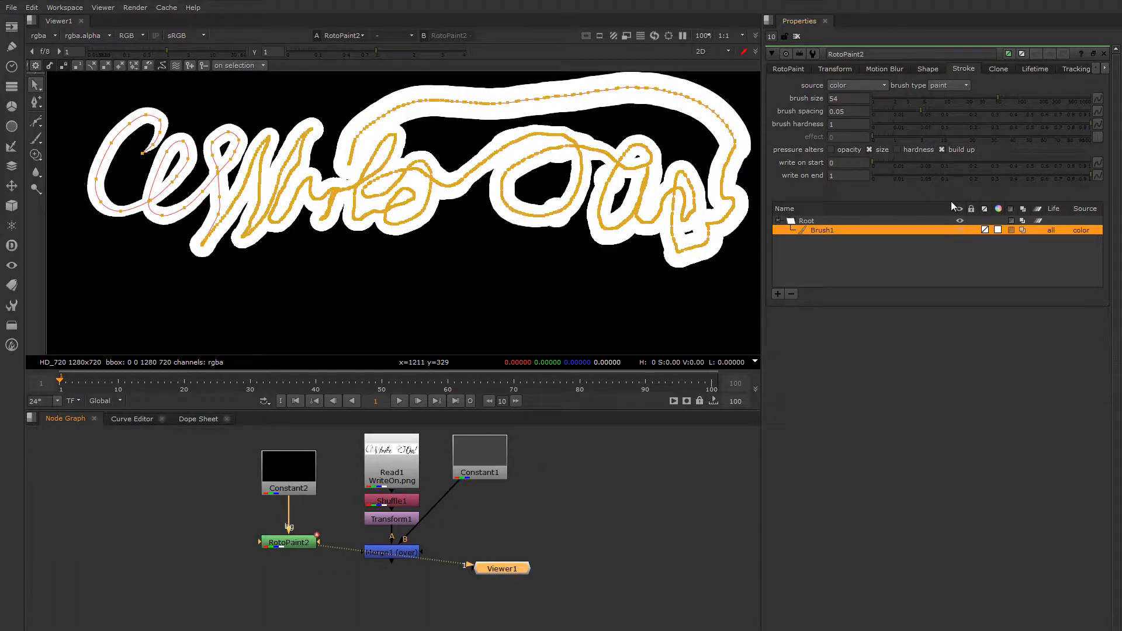
left_click_drag(1081, 177, 960, 189)
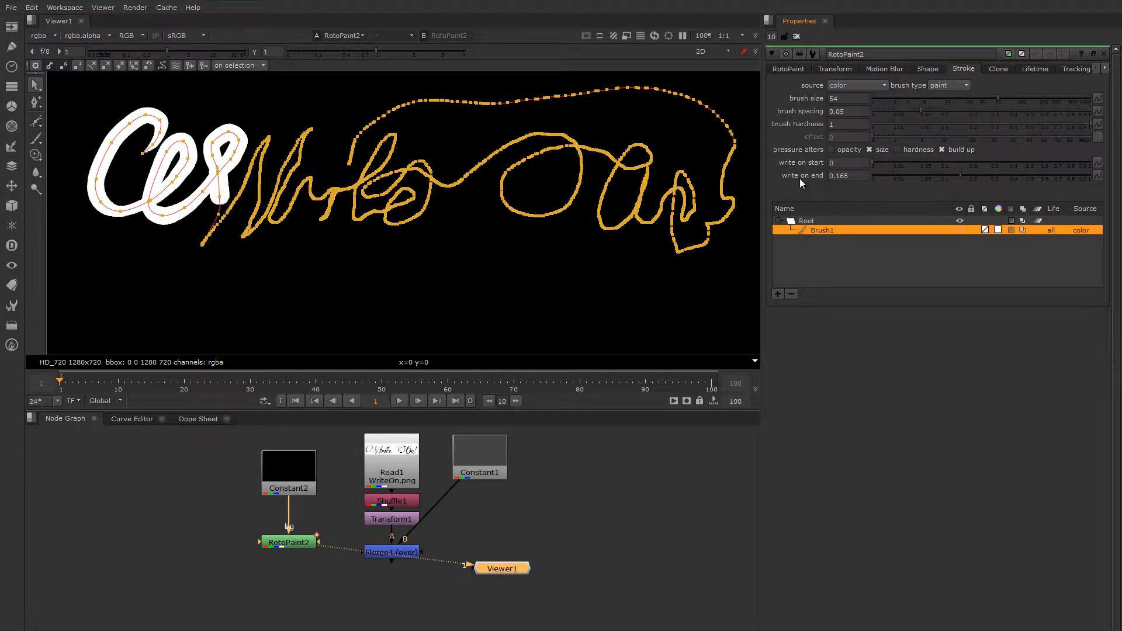
mouse_move(954, 176)
left_mouse_down()
mouse_move(912, 177)
mouse_move(953, 176)
left_mouse_up()
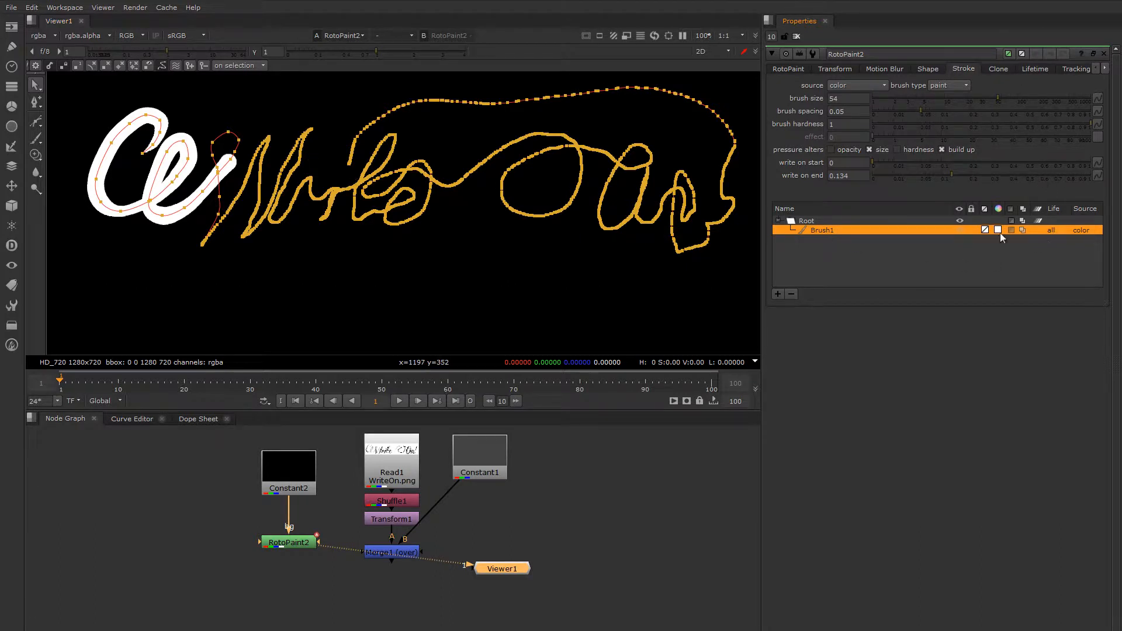
left_click_drag(970, 176, 858, 179)
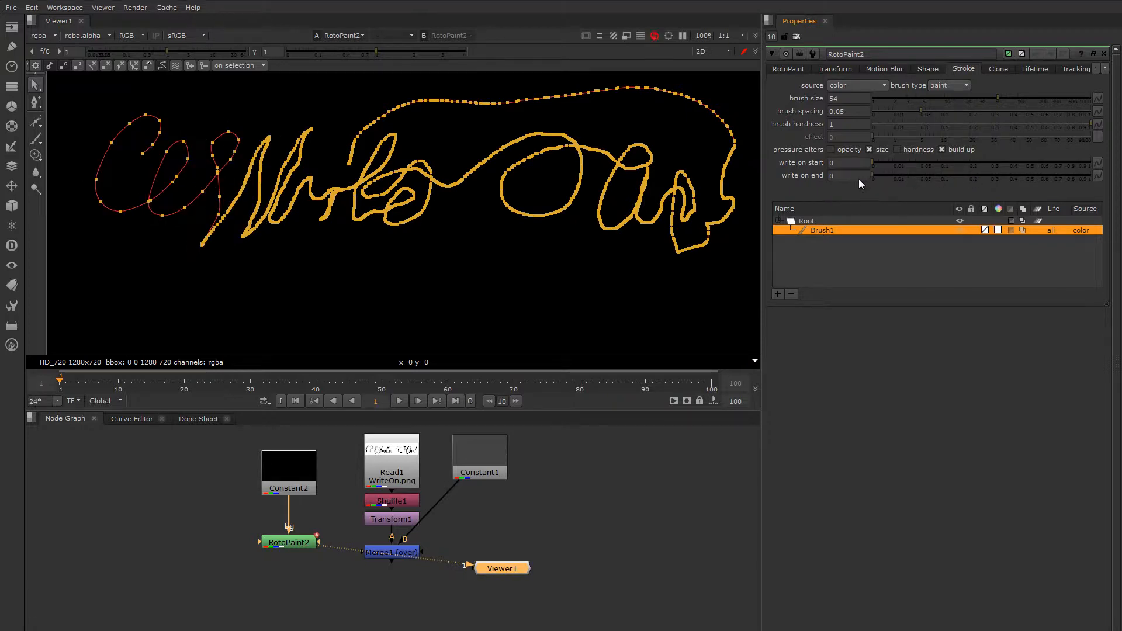
Replace the Merge1 node with a KeyMix node fed by Transform1 and Constant1
left_click(388, 553)
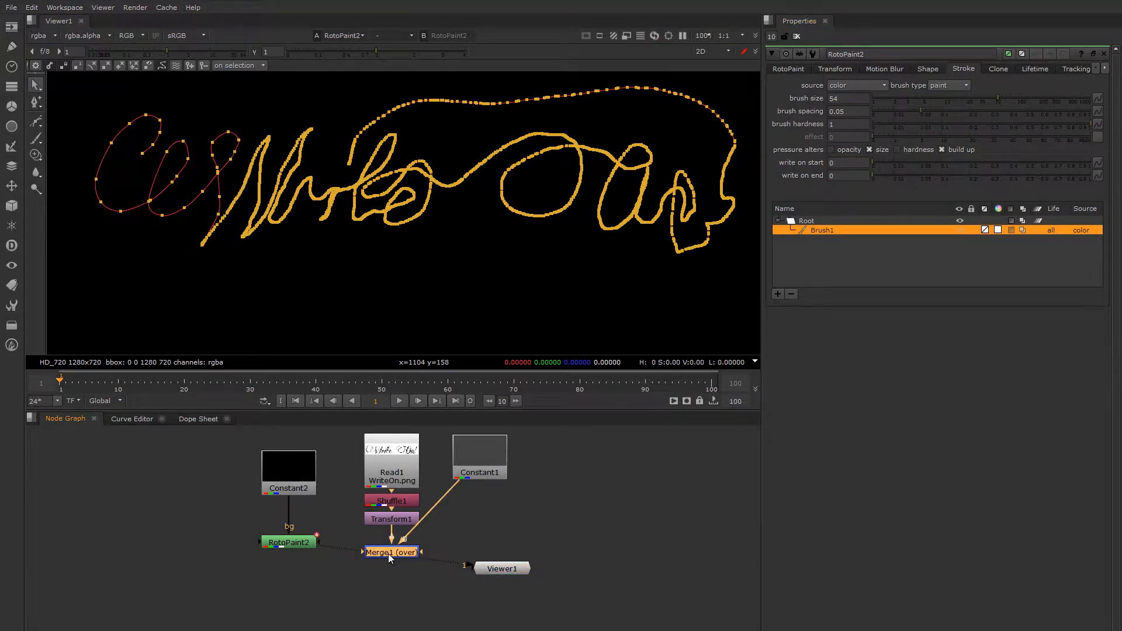
key("Delete")
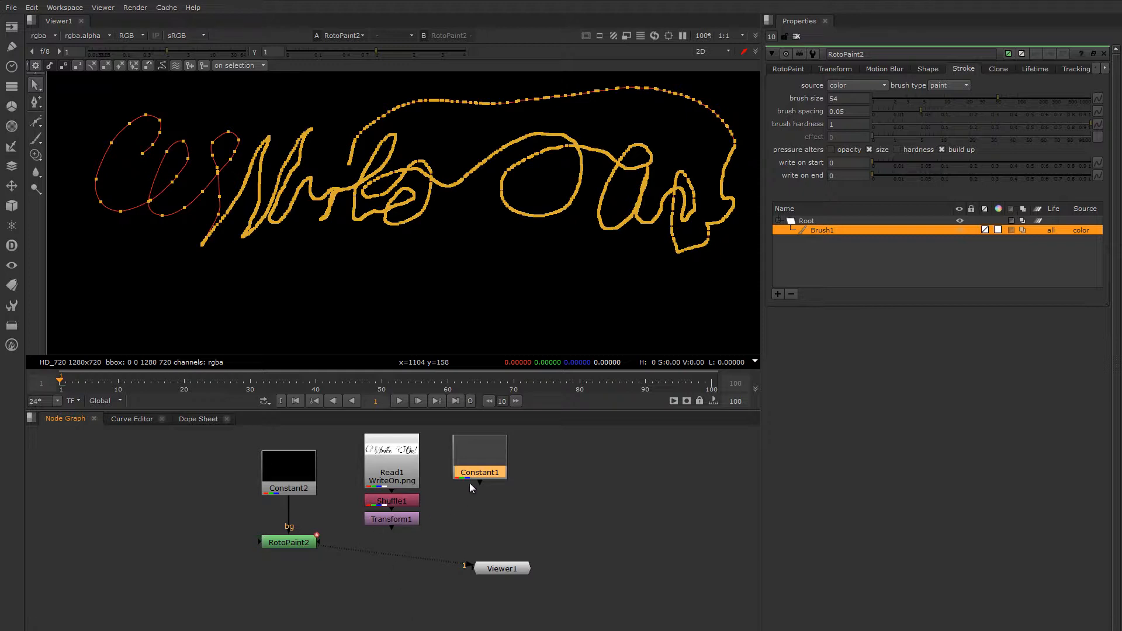
left_click(401, 520)
left_click(472, 465)
key("Tab")
type("key")
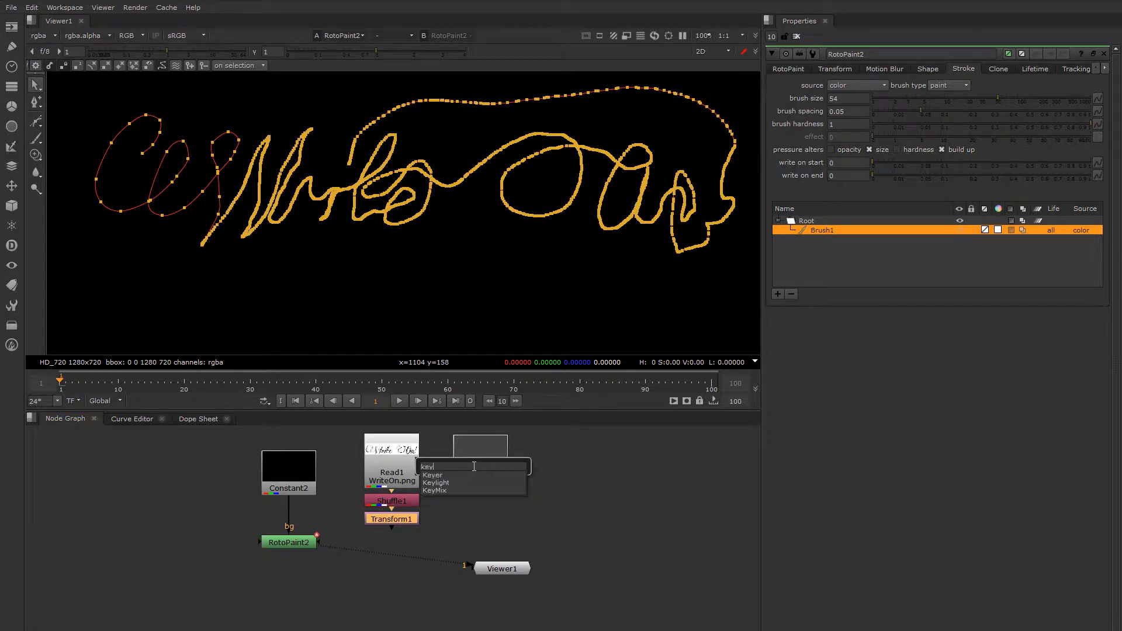
key("Down")
key("Down")
key("Down")
key("Return")
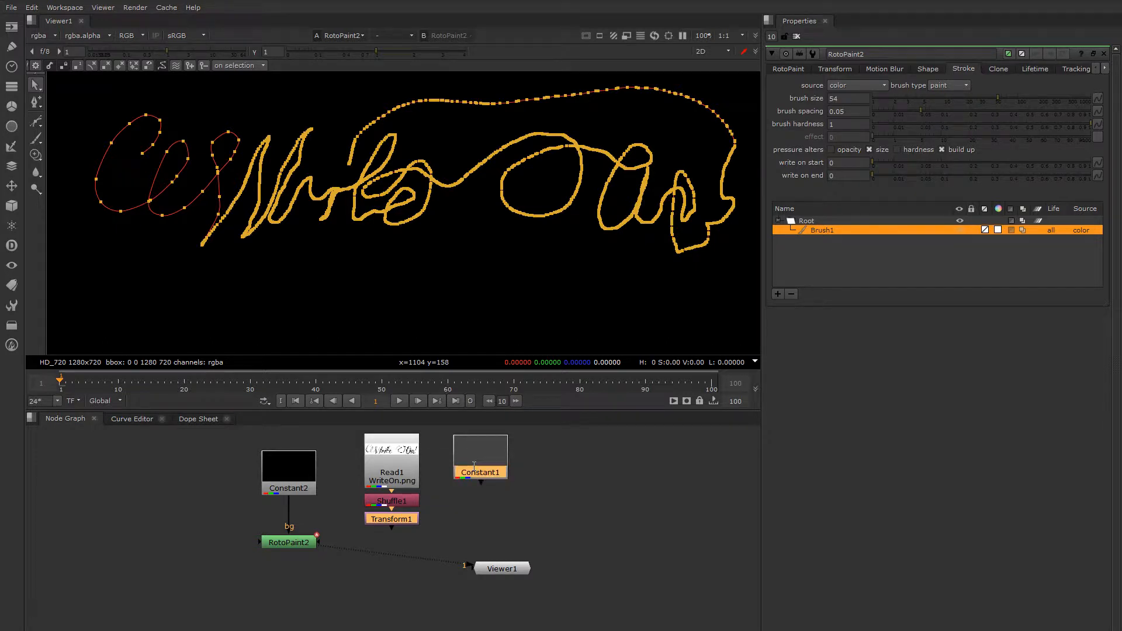
Connect the KeyMix node's mask input to RotoPaint2 and view the KeyMix output
left_click_drag(476, 529, 296, 543)
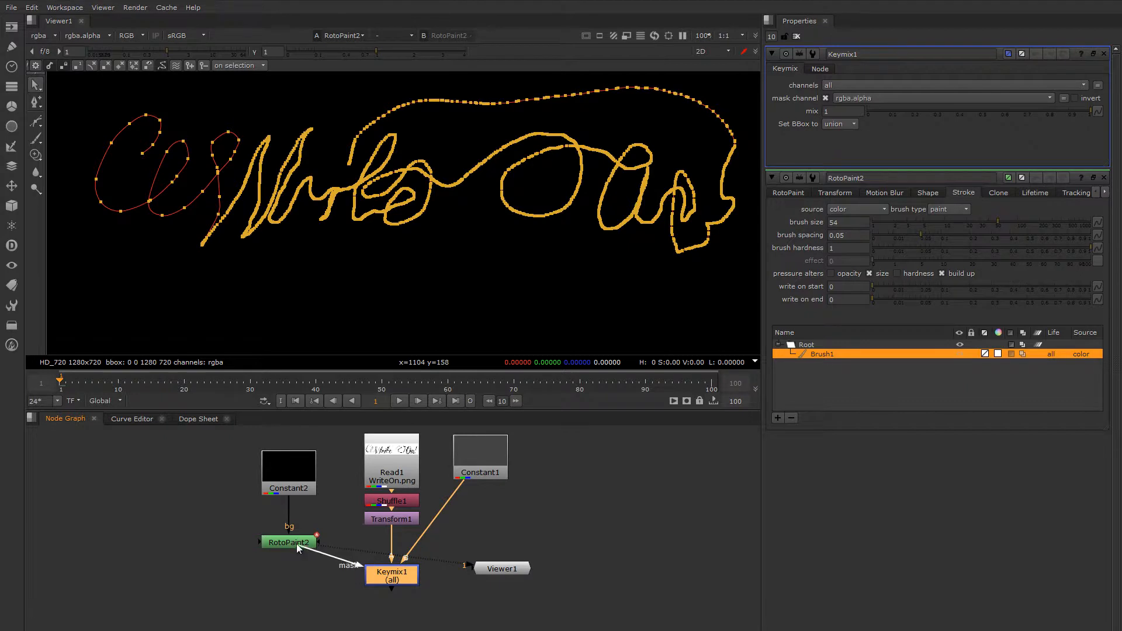
left_click_drag(396, 576, 395, 583)
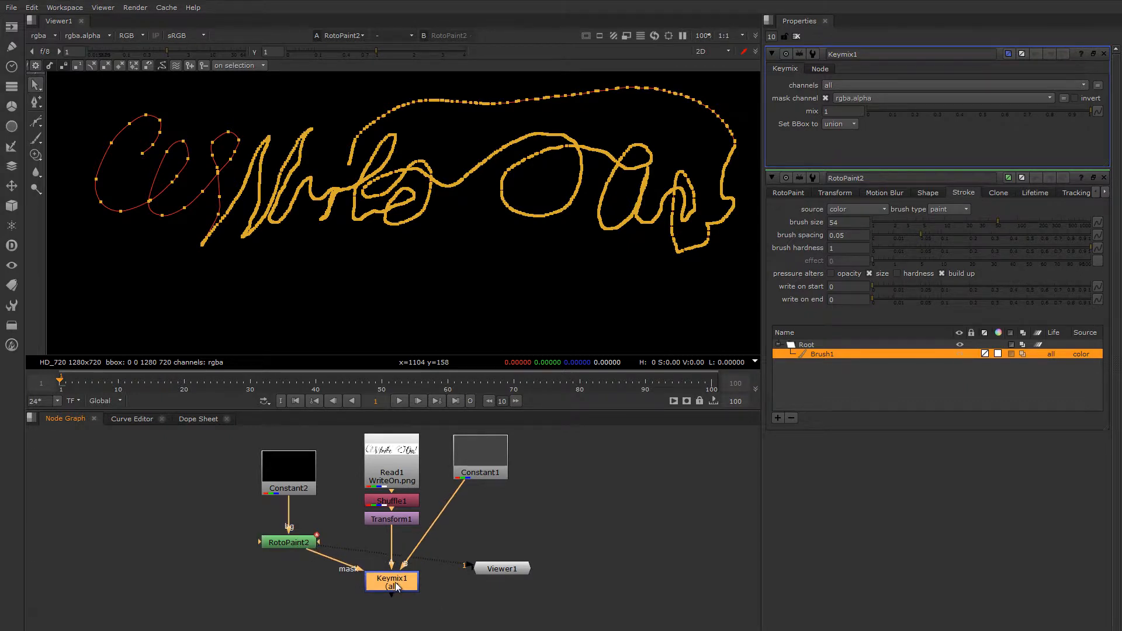
key("1")
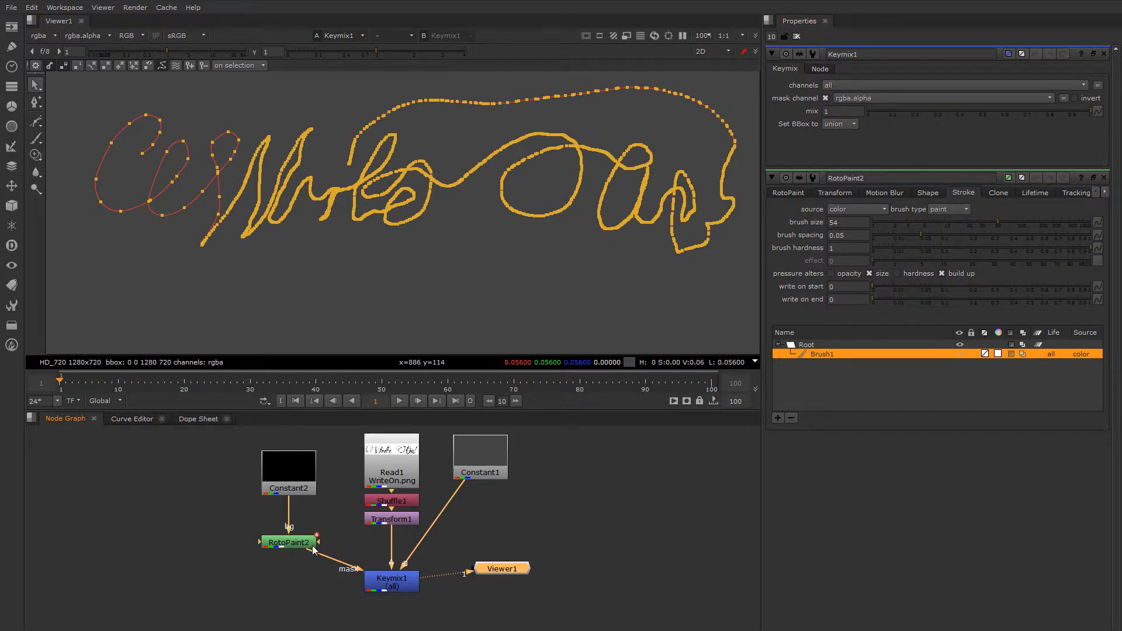
Set Brush1's write on end to 0.245 and inspect the partly revealed lettering up close
left_click_drag(289, 543, 289, 538)
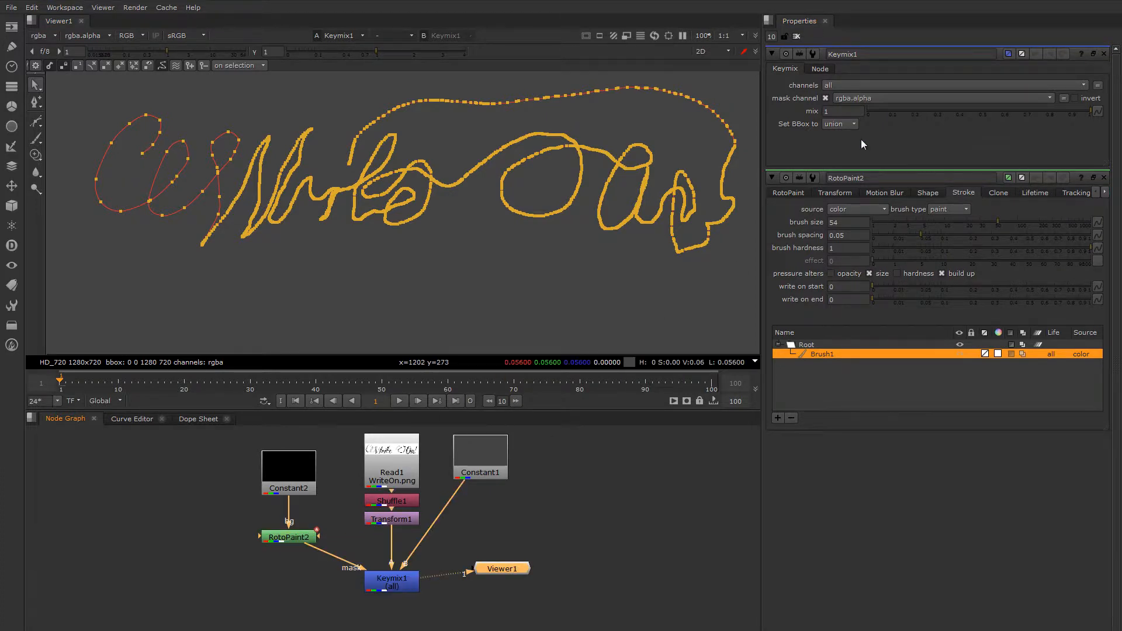
left_click_drag(874, 302, 980, 286)
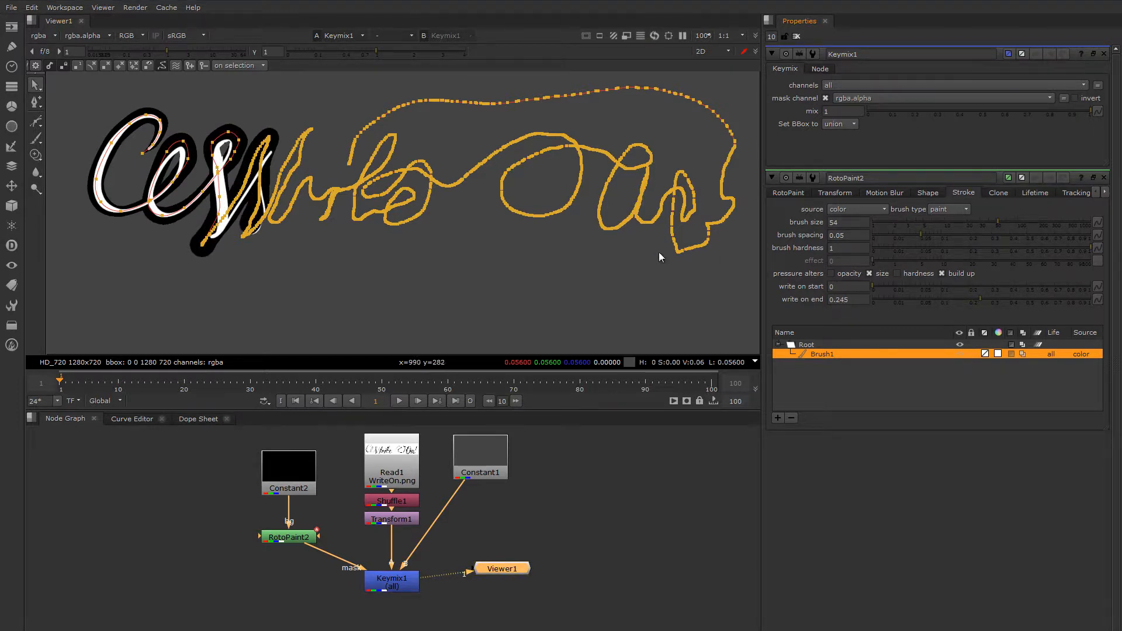
scroll(251, 196, "up", 3)
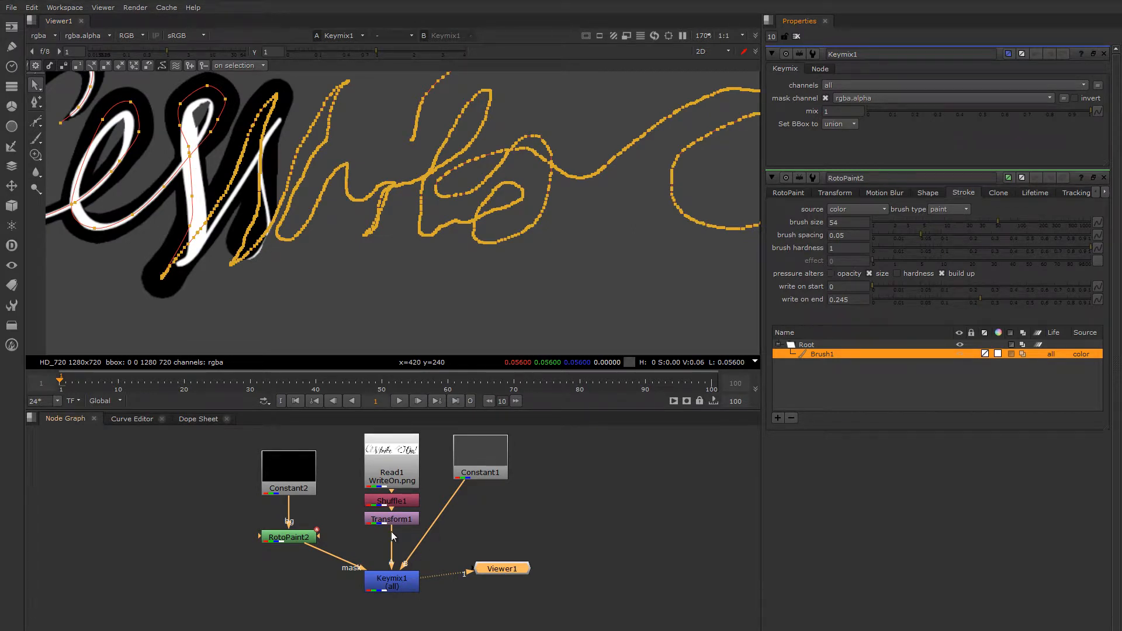
scroll(196, 200, "down", 3)
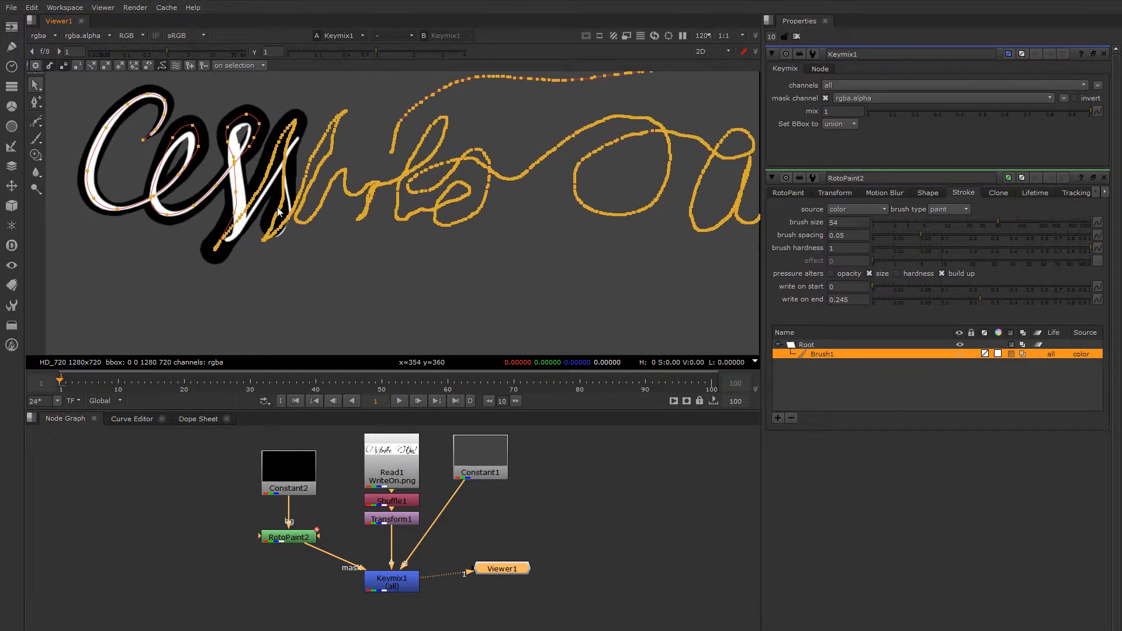
Tidy the node graph by moving RotoPaint2 up close beneath Constant2
left_click_drag(286, 542, 290, 520)
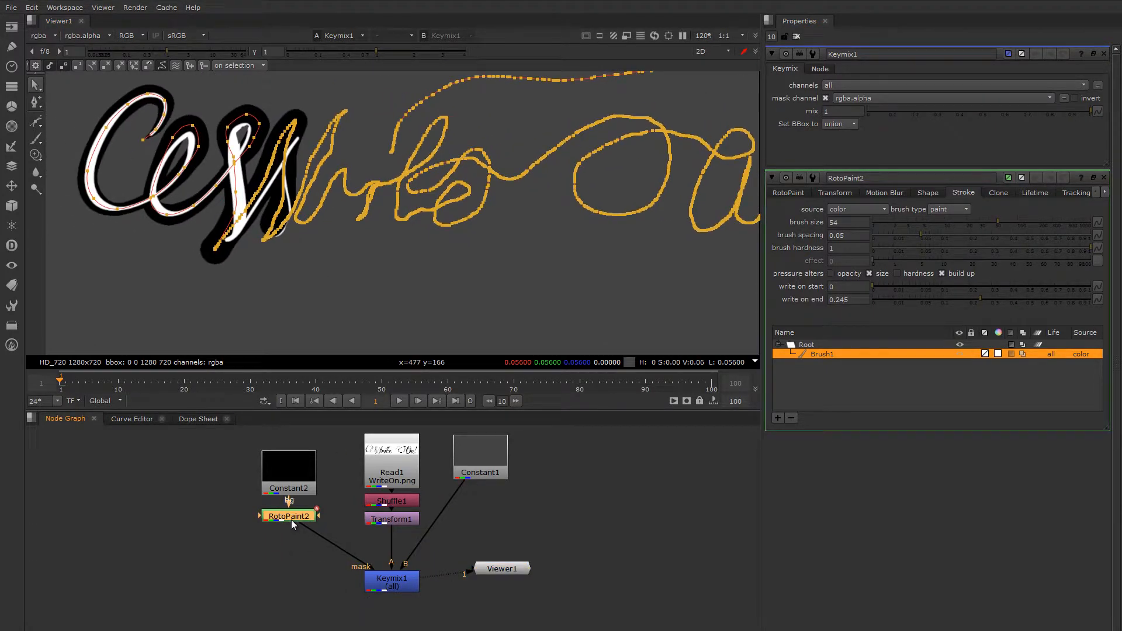
left_click(389, 521)
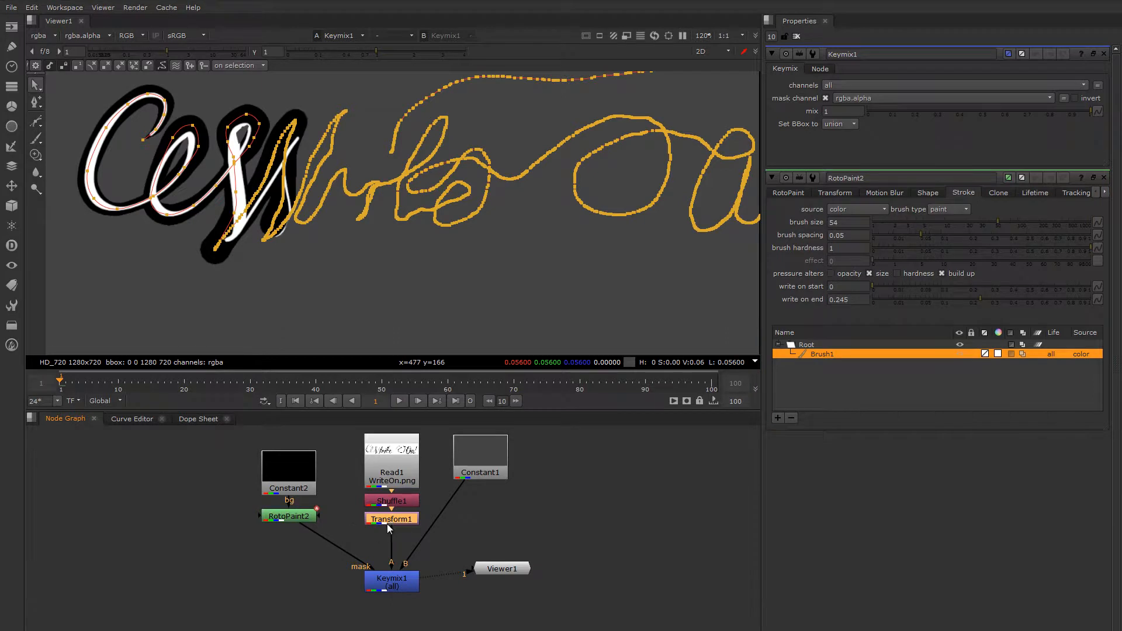
left_click(293, 517)
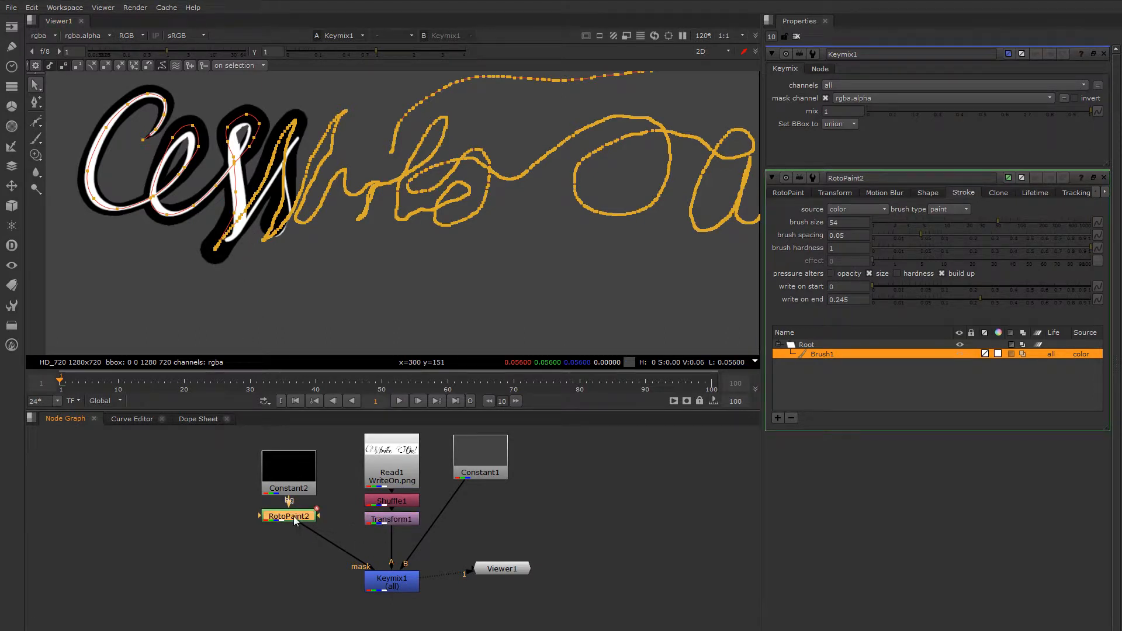
left_click_drag(293, 517, 294, 512)
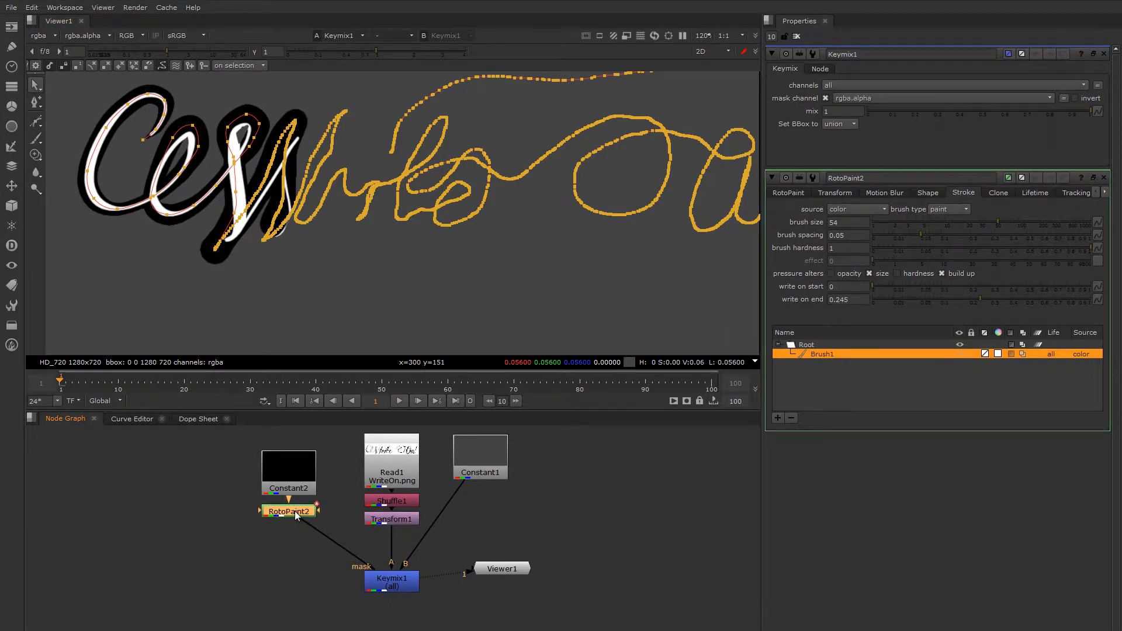
left_click(389, 592)
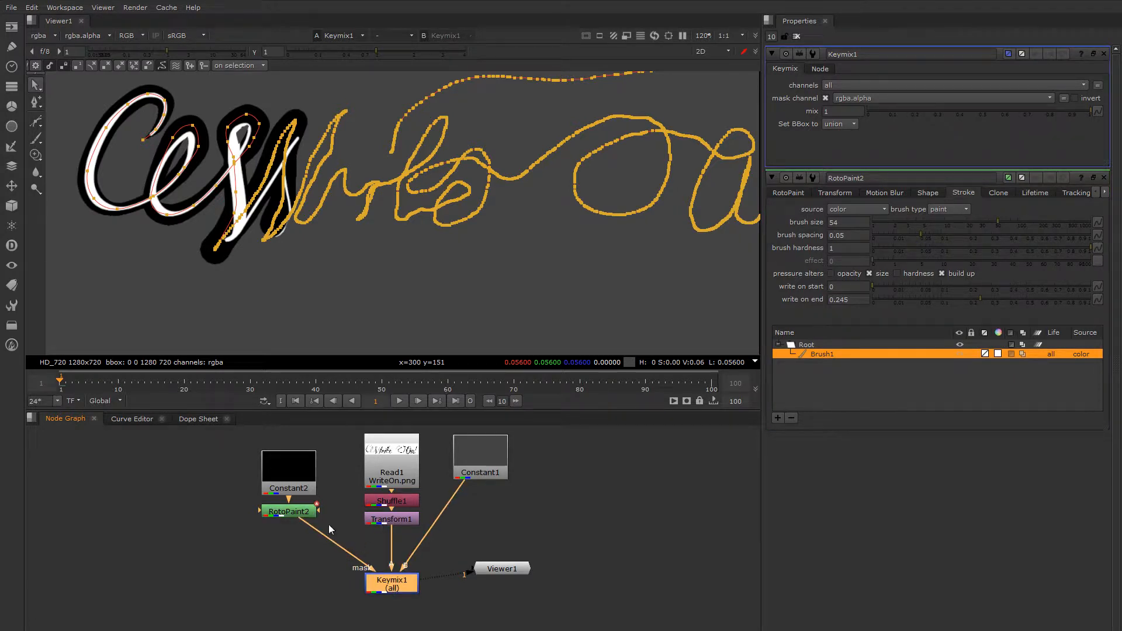
Examine the outputs of RotoPaint2 and Transform1 in turn, framing Transform1's full image and showing its alpha channel
left_click(289, 511)
key("1")
left_click(377, 522)
key("1")
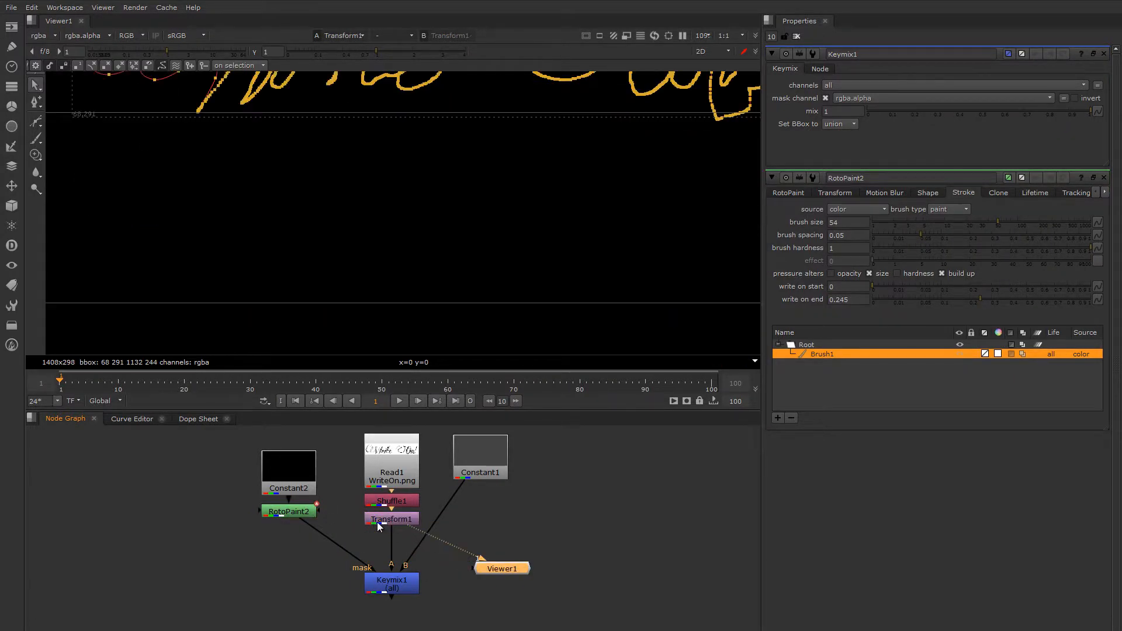
key("f")
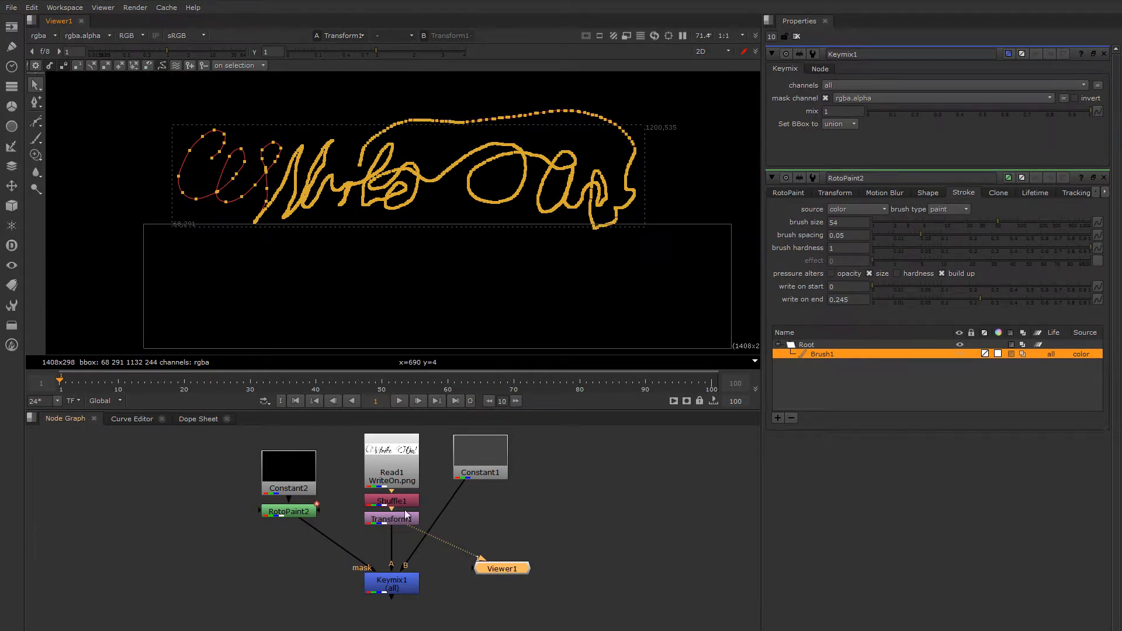
left_click_drag(407, 514, 387, 530)
key("minus")
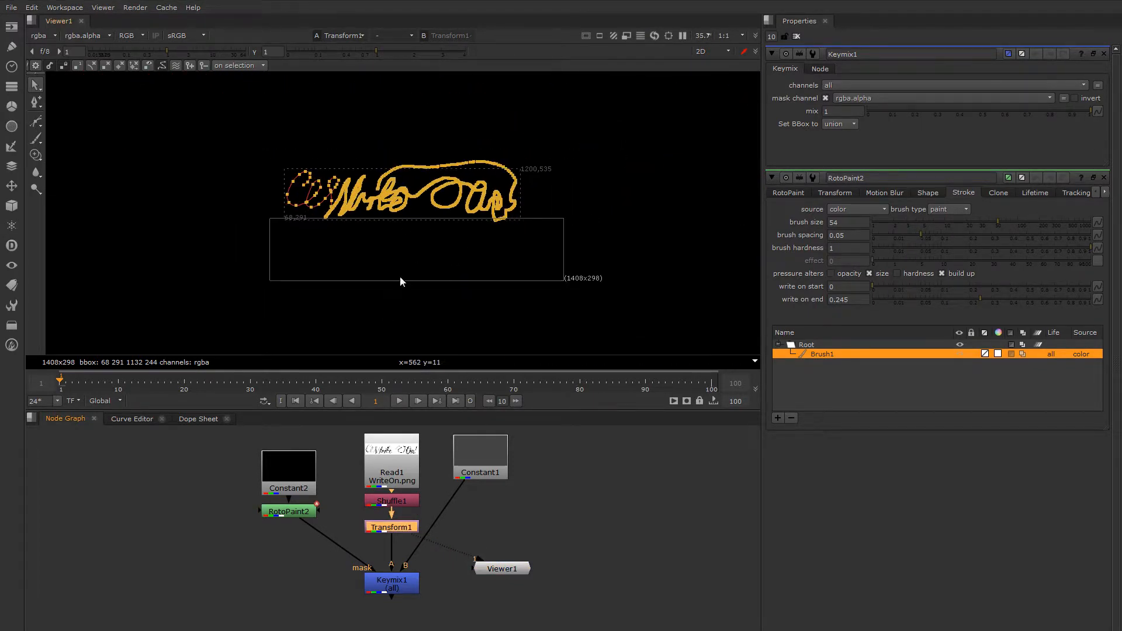
mouse_move(376, 281)
middle_mouse_down()
mouse_move(363, 285)
mouse_move(384, 275)
middle_mouse_up()
scroll(350, 255, "up", 4)
scroll(374, 255, "down", 3)
Insert a Min merge between RotoPaint2 and the KeyMix mask, connect its A input to Transform1, and view its output
left_click(303, 511)
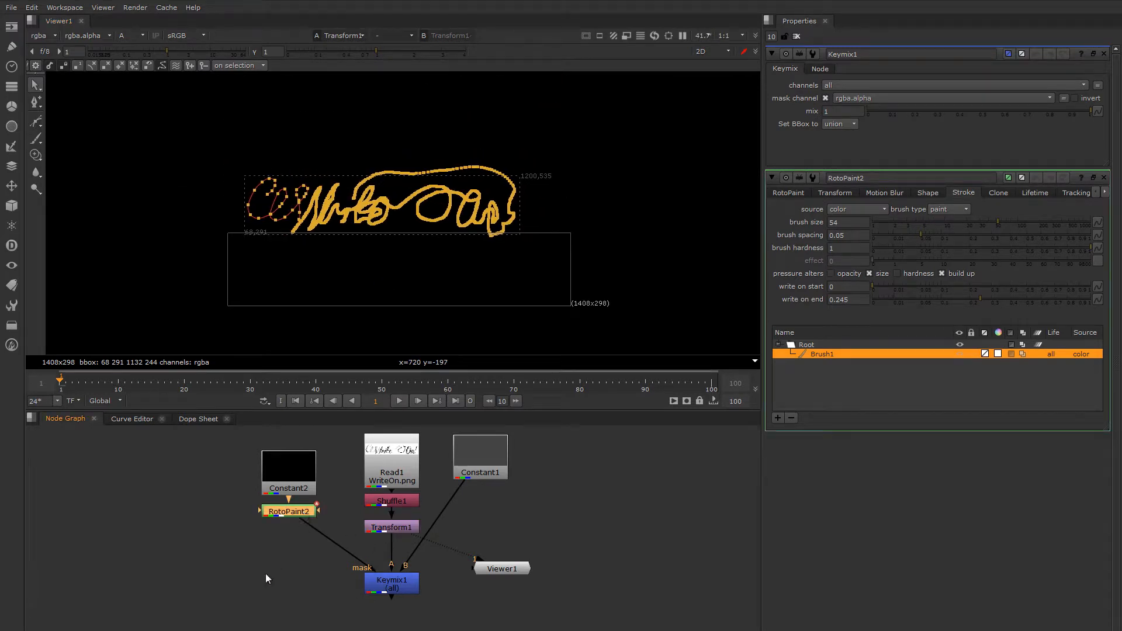
left_click(267, 570)
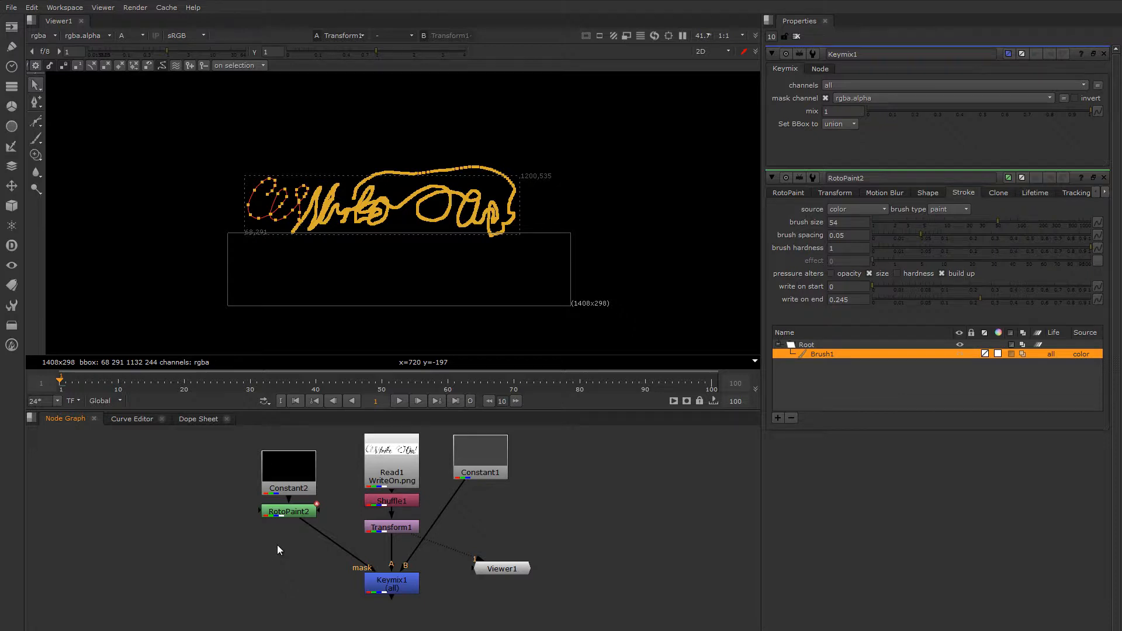
key("Tab")
type("min")
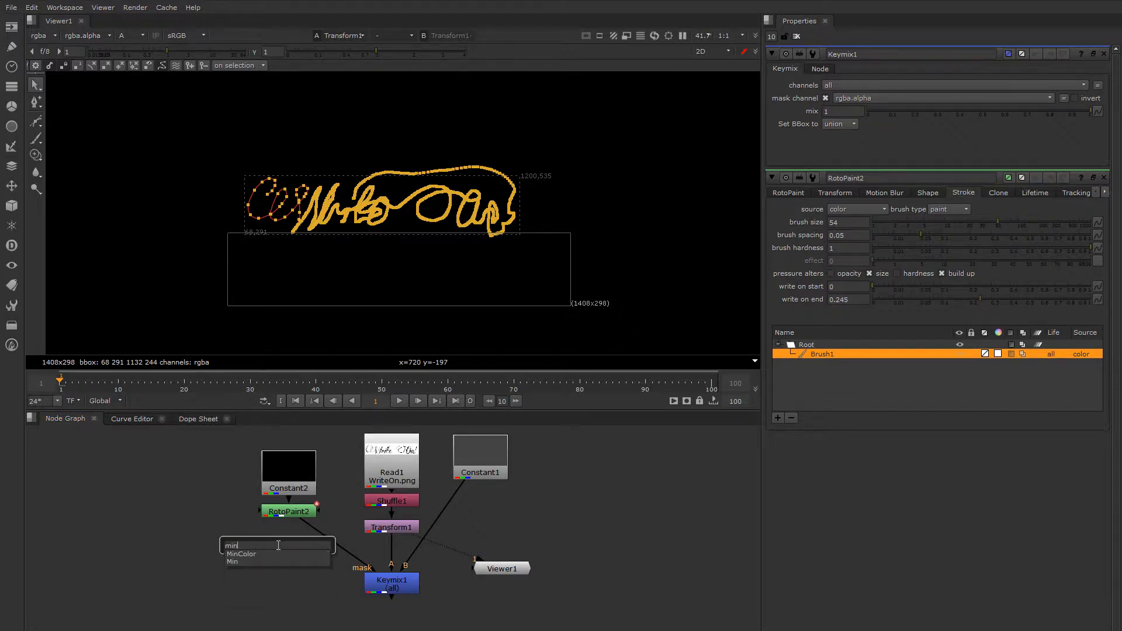
key("Return")
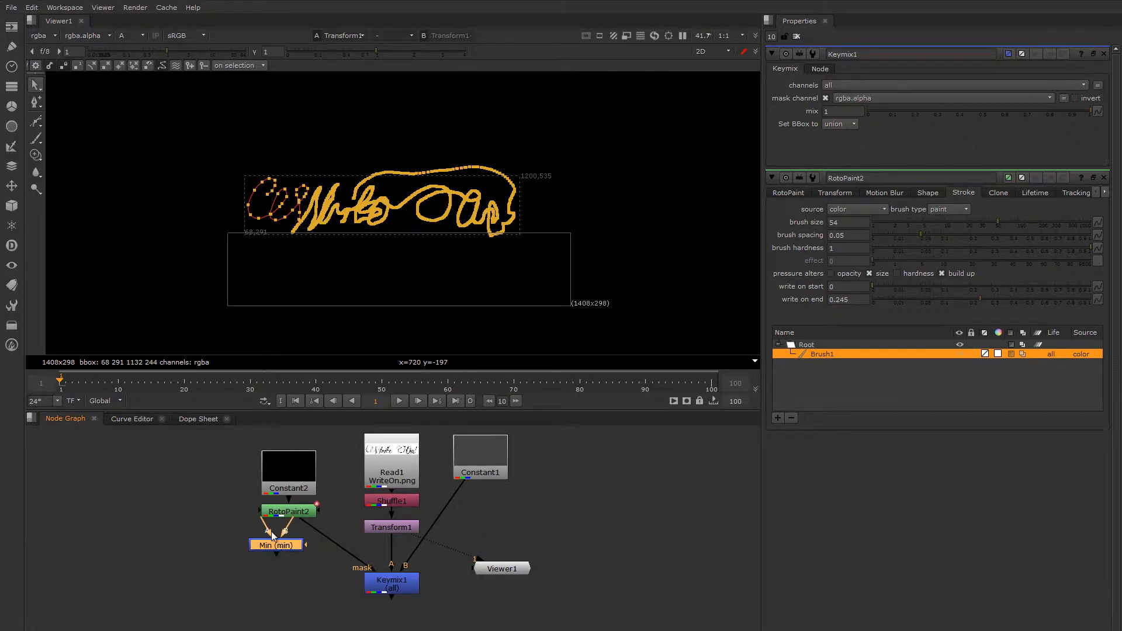
left_click_drag(271, 531, 306, 535)
key("1")
Move Brush1's points around the loop atop the W to cover the lettering fully, and display RotoPaint2's spline key settings
scroll(302, 250, "up", 3)
scroll(302, 250, "up", 5)
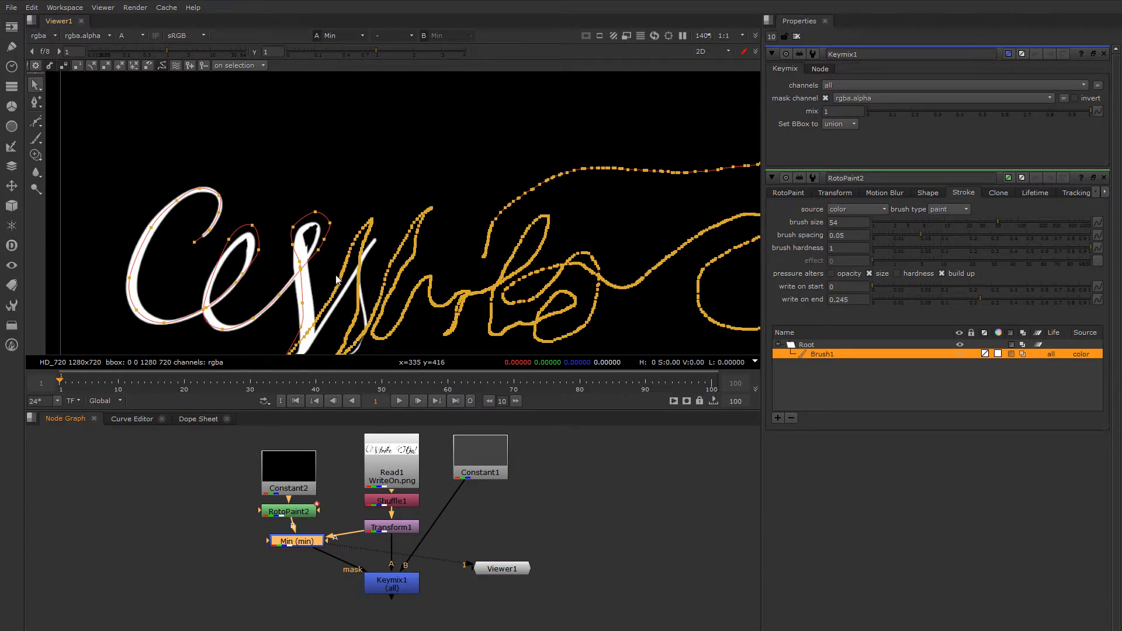
scroll(284, 197, "up", 3)
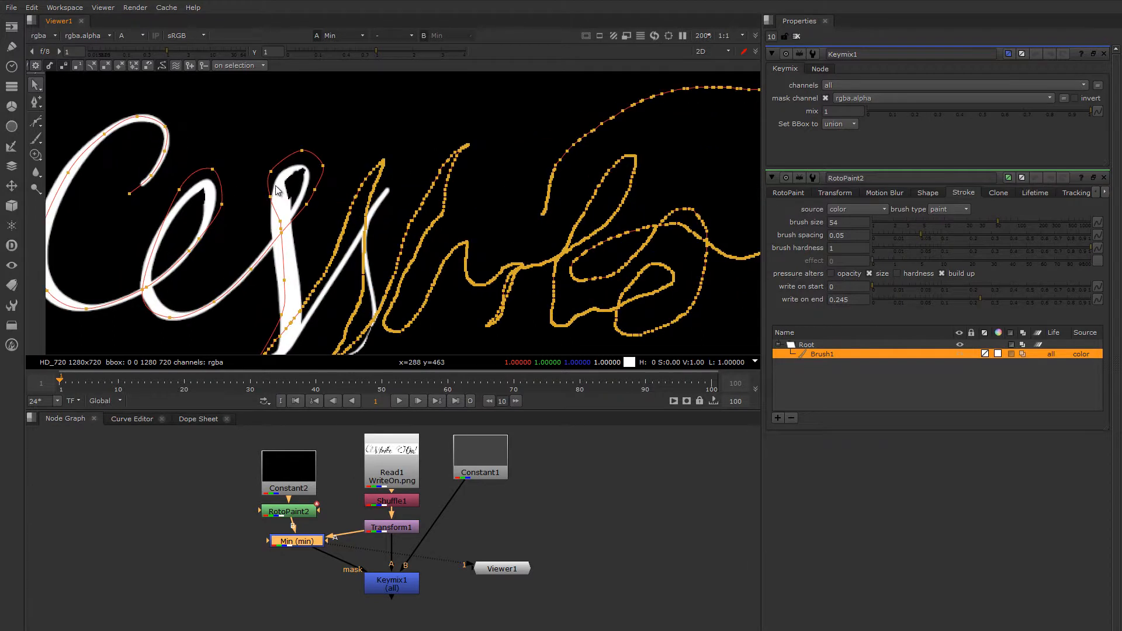
mouse_move(271, 171)
left_mouse_down()
mouse_move(279, 177)
mouse_move(297, 157)
mouse_move(314, 169)
left_mouse_up()
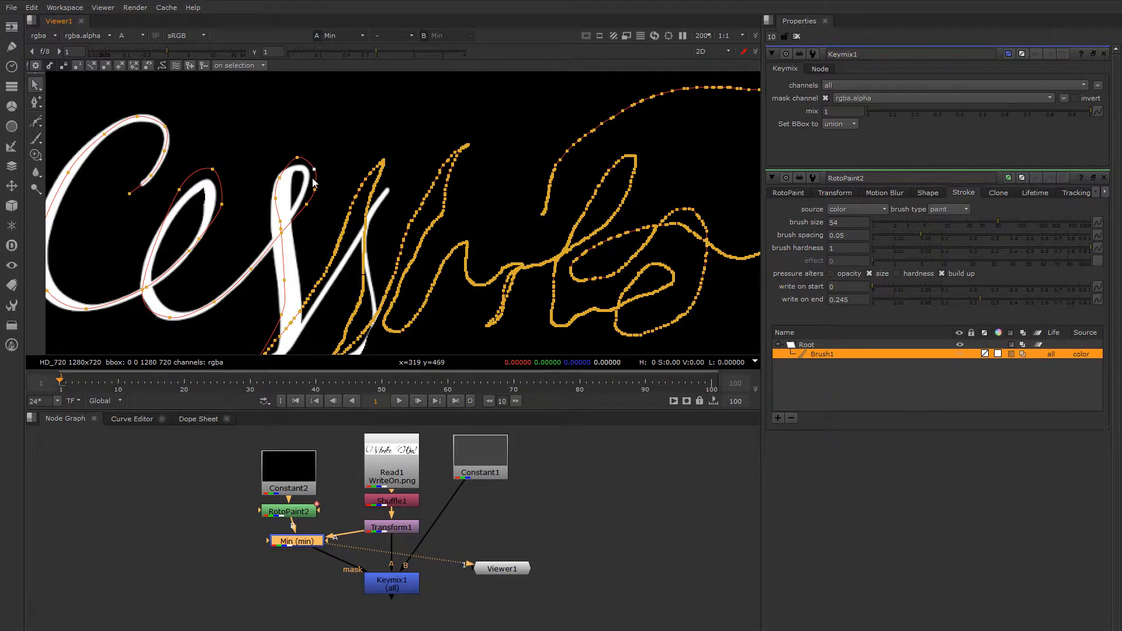
left_click_drag(314, 168, 295, 161)
left_click(788, 192)
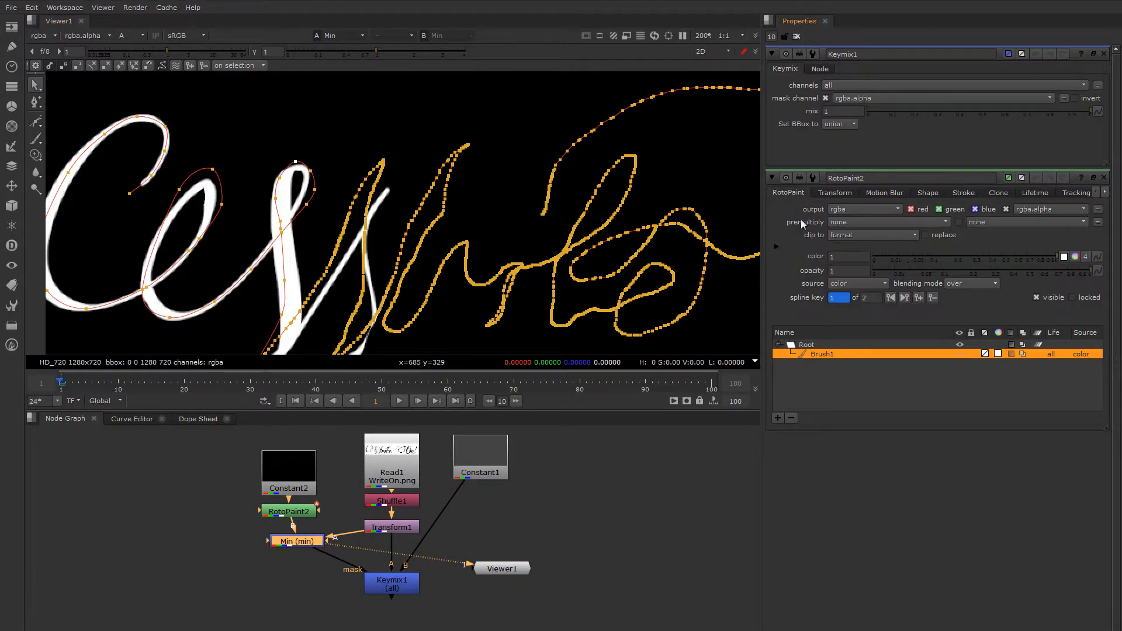
Go to Brush1's second spline key and delete it
left_click(903, 295)
left_click(933, 297)
Rearrange the node graph: tuck Min beneath RotoPaint2, lower Keymix1 slightly, shift the Read1 branch closer, and move Constant1 farther aside
scroll(342, 507, "down", 2)
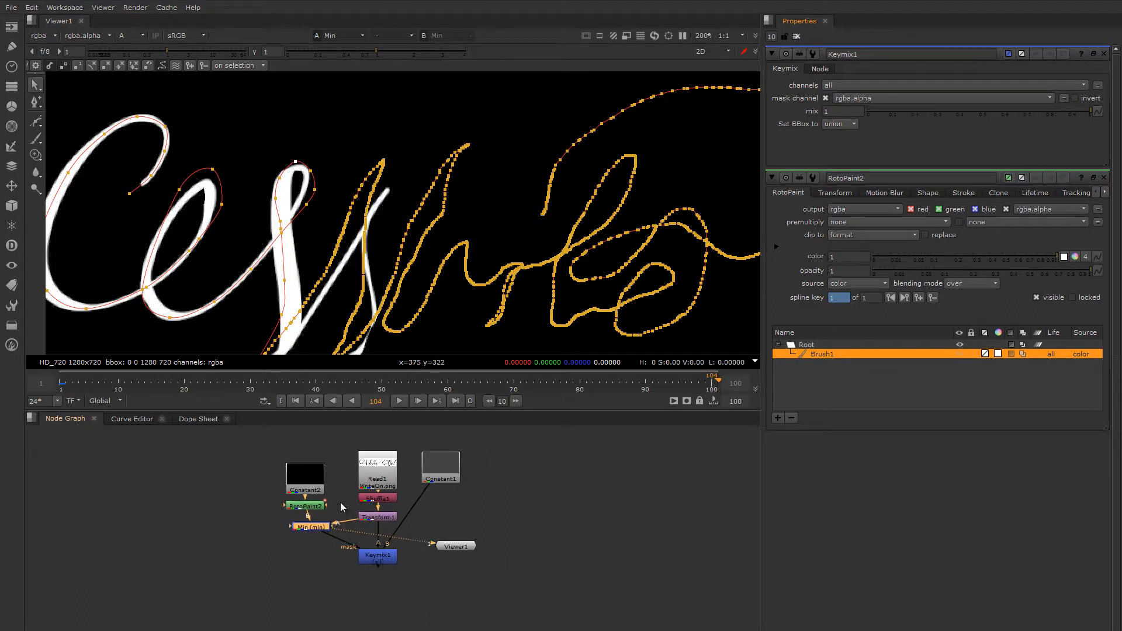
left_click_drag(318, 530, 311, 517)
left_click_drag(383, 558, 383, 562)
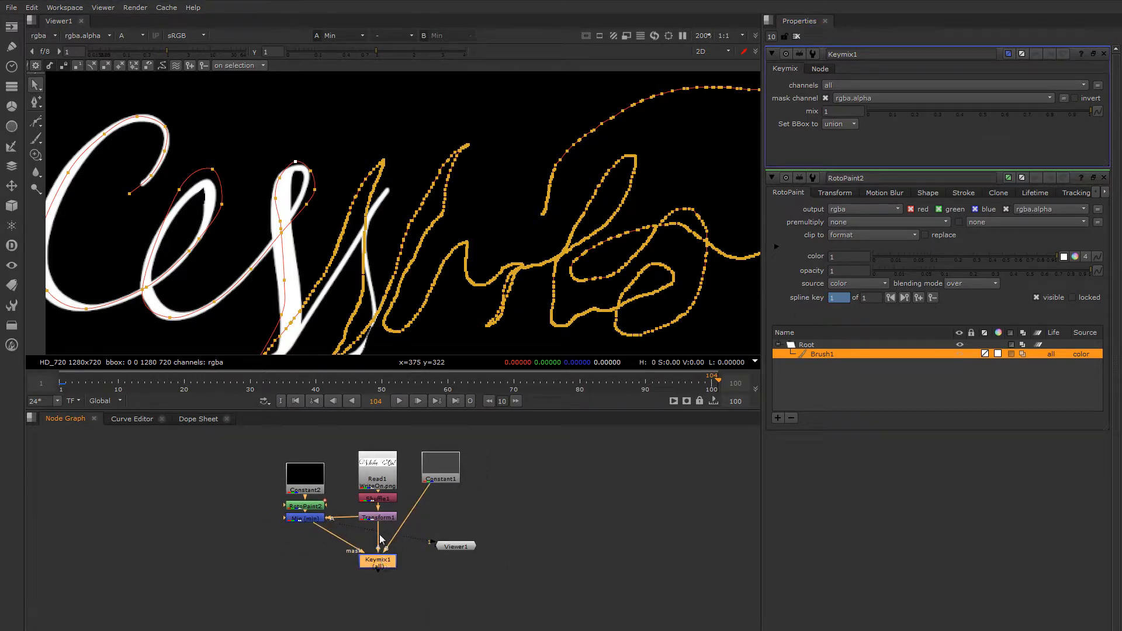
left_click_drag(383, 518, 365, 493)
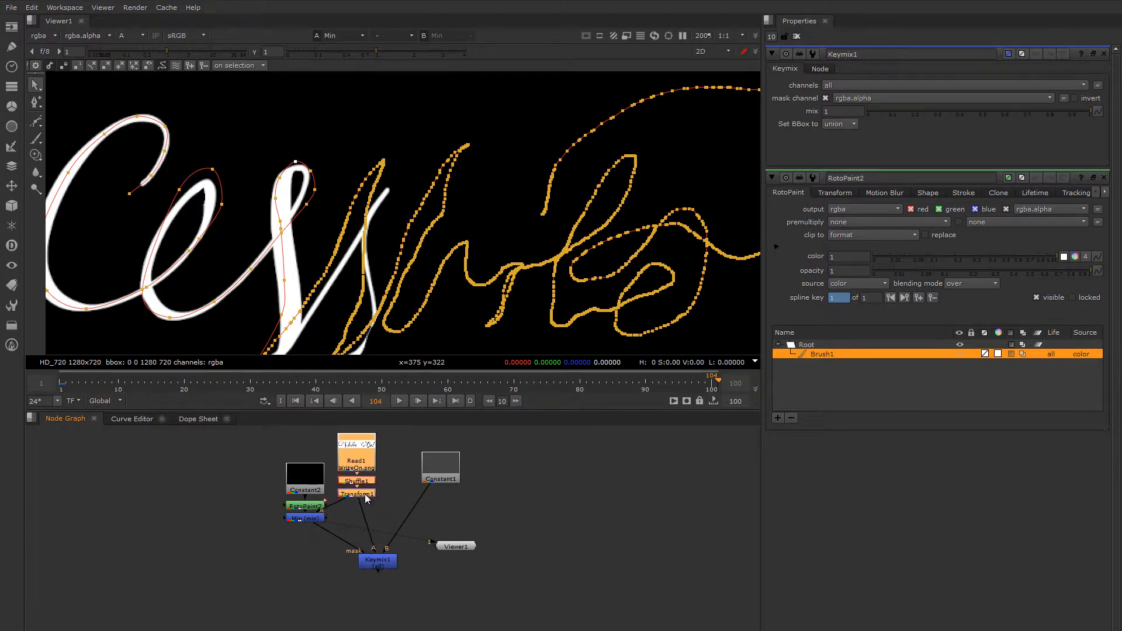
left_click_drag(441, 468, 520, 481)
Add a Constant node feeding Keymix1's A input in place of Transform1, and set its color to 1
left_click(428, 470)
key("Tab")
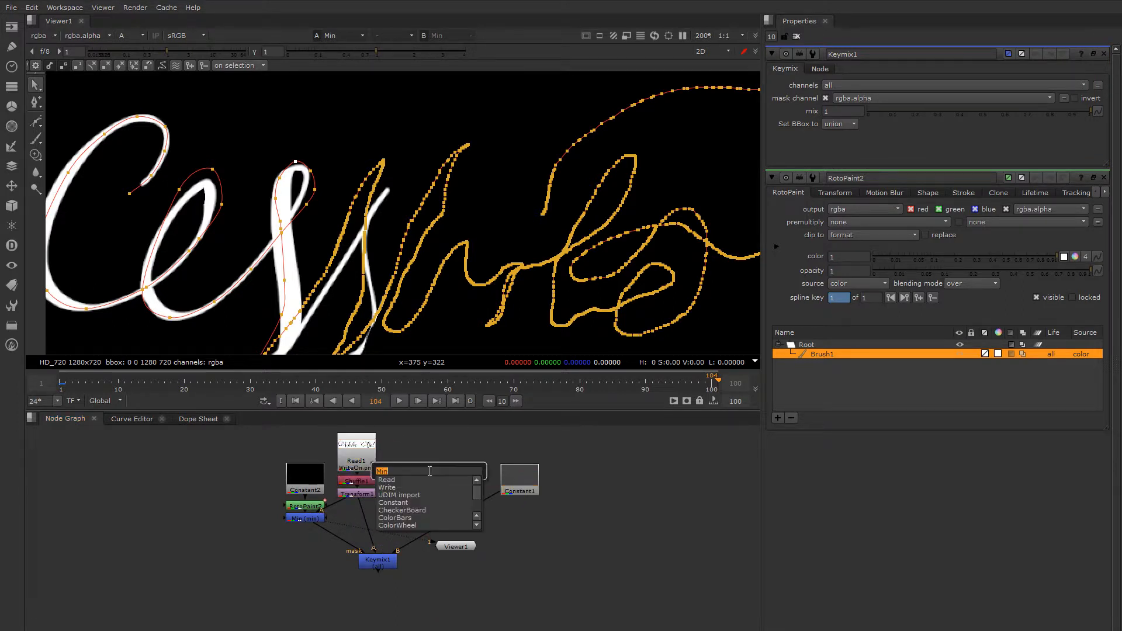
type("con")
key("Return")
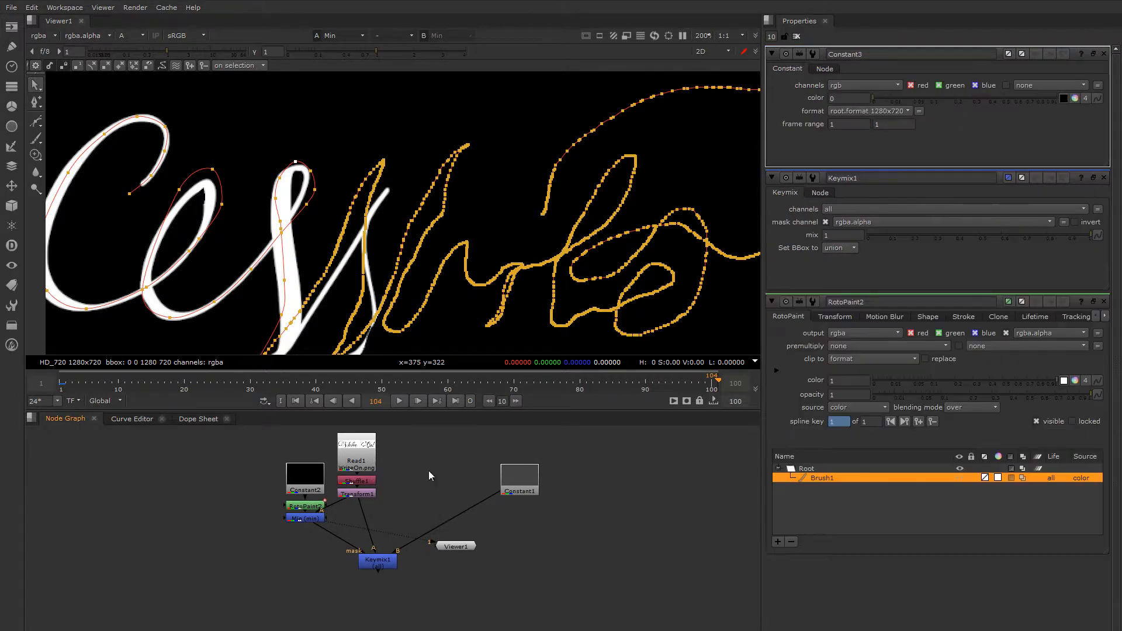
left_click_drag(367, 505, 423, 482)
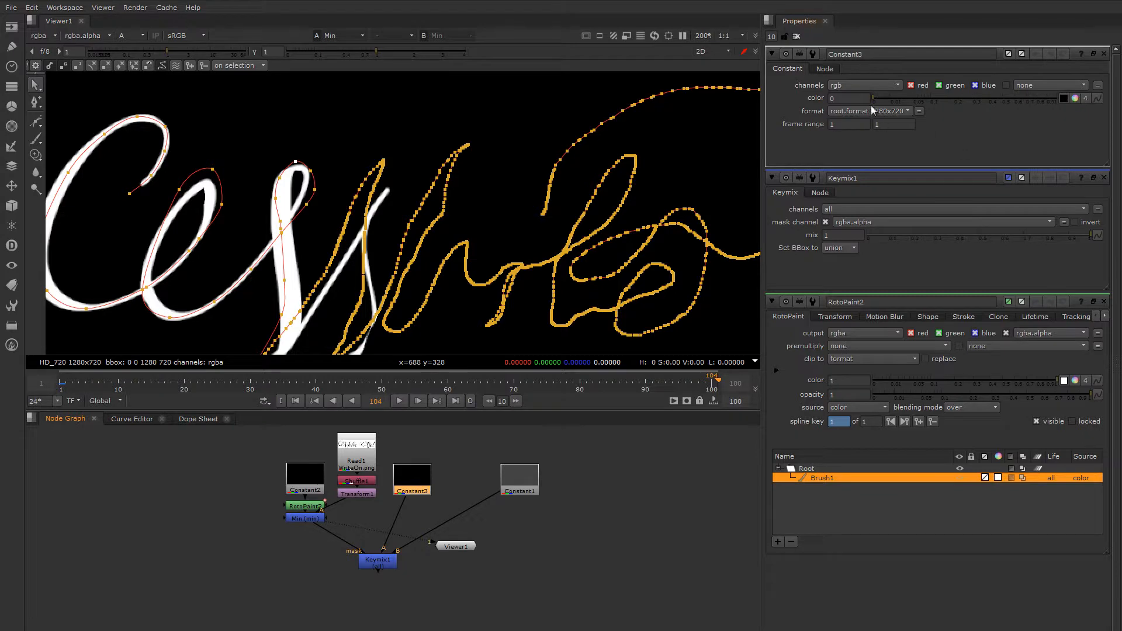
left_click_drag(872, 99, 1059, 100)
Compare the alpha outputs of Keymix1 and Min in the viewer, and line up Keymix1 beneath Constant3
left_click(383, 565)
key("1")
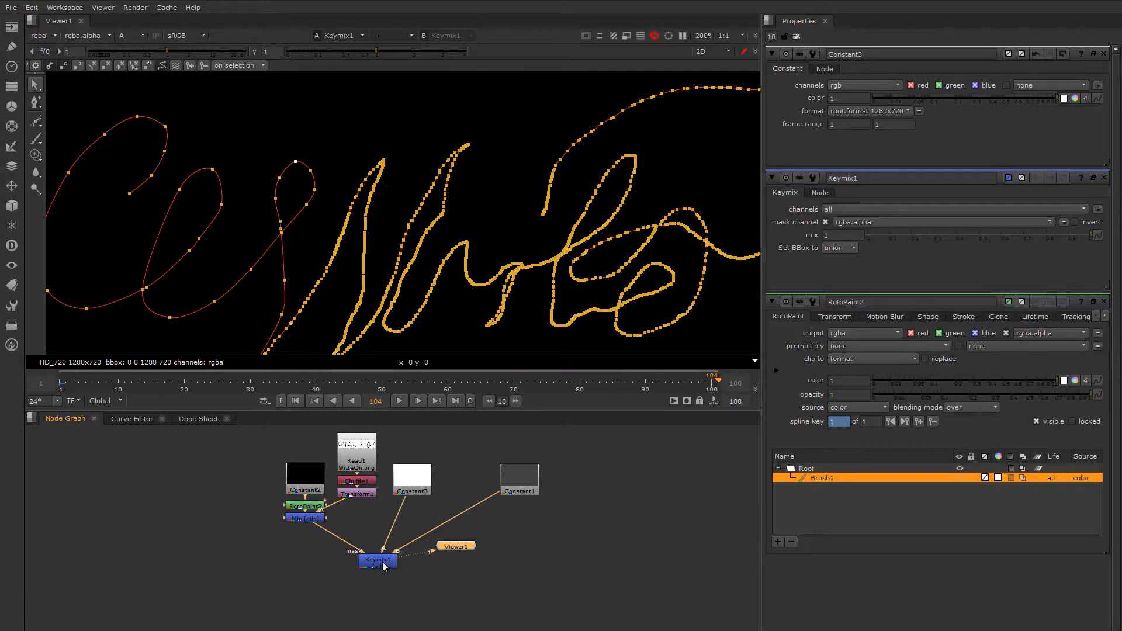
scroll(316, 245, "down", 3)
left_click(315, 519)
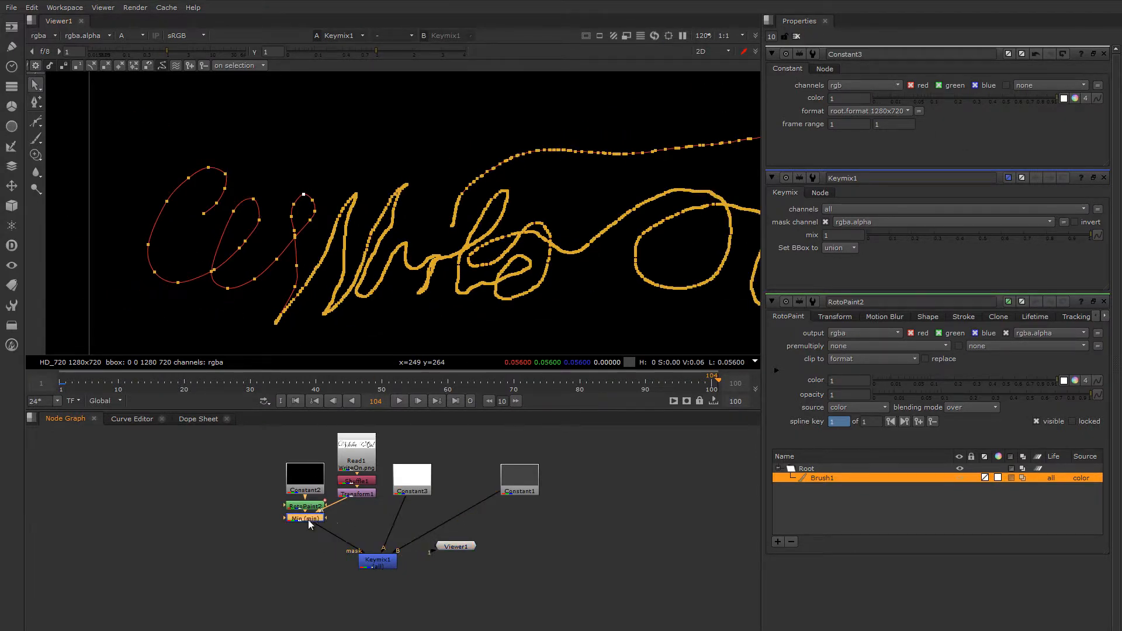
key("1")
left_click(375, 563)
left_click_drag(374, 562, 388, 565)
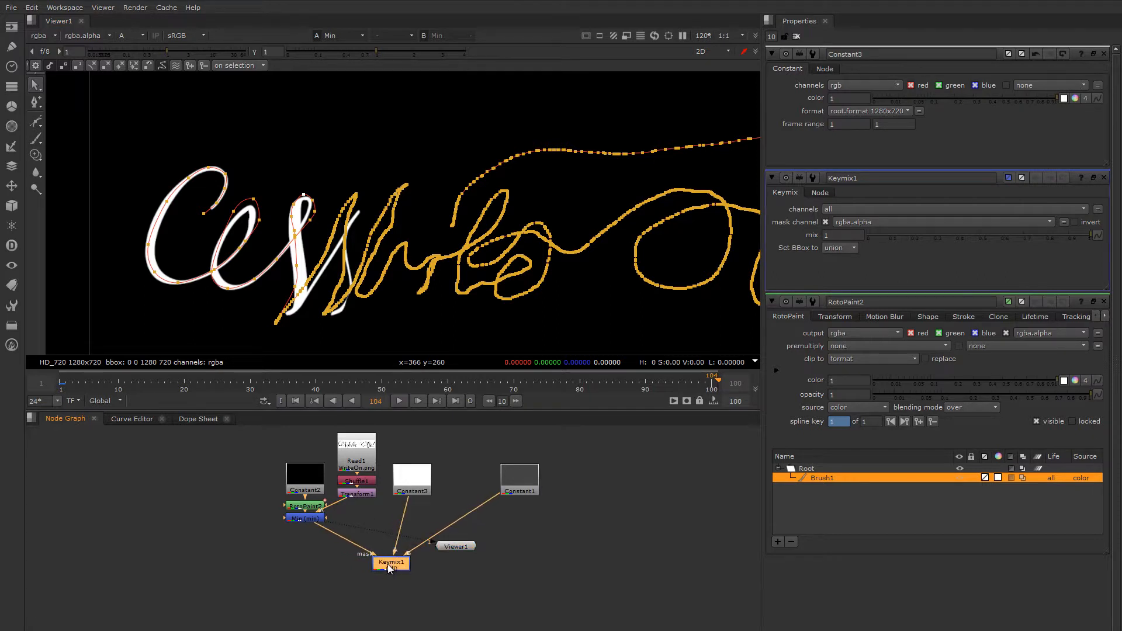
left_click_drag(413, 491, 407, 489)
left_click(389, 567)
key("1")
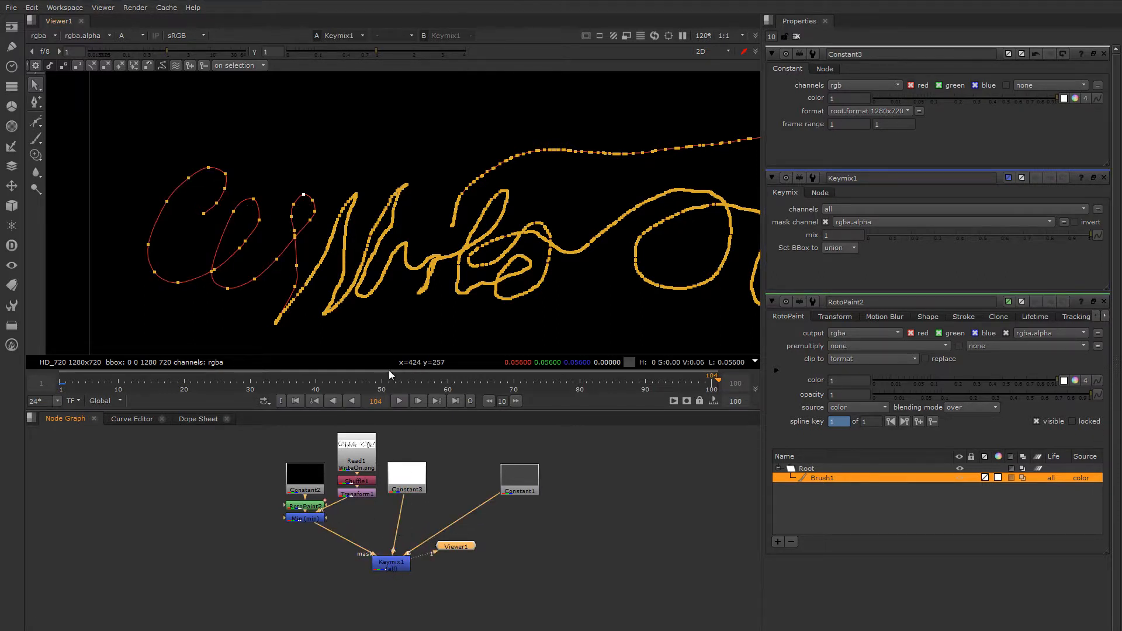
middle_click_drag(398, 476, 383, 478)
Set Constant3's channels to alpha
left_click(394, 489)
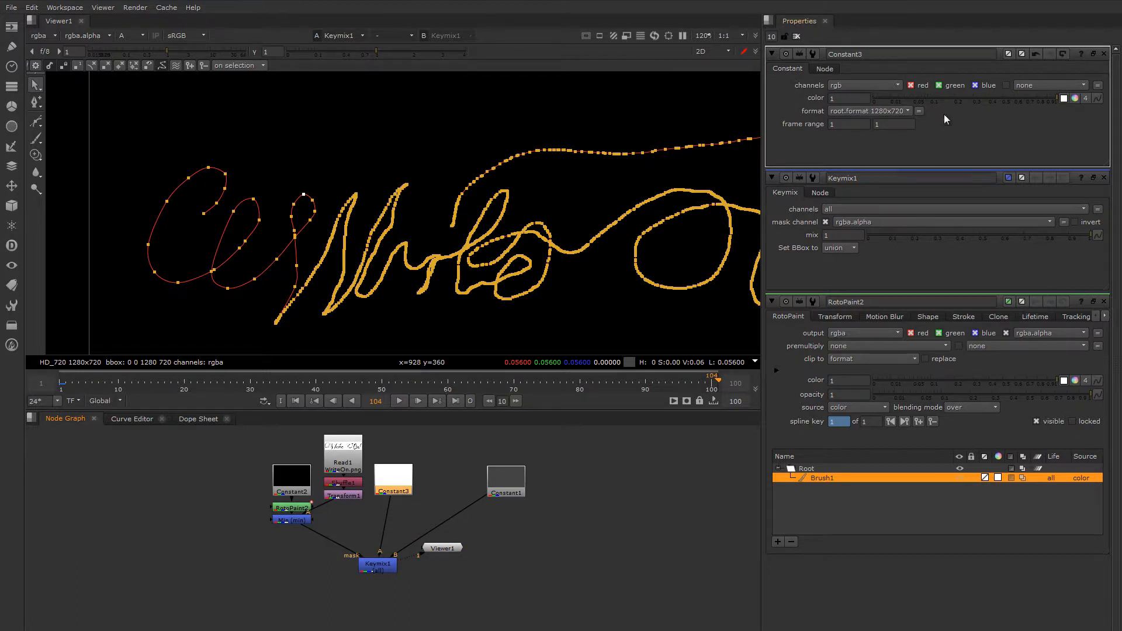
left_click(857, 84)
left_click(858, 130)
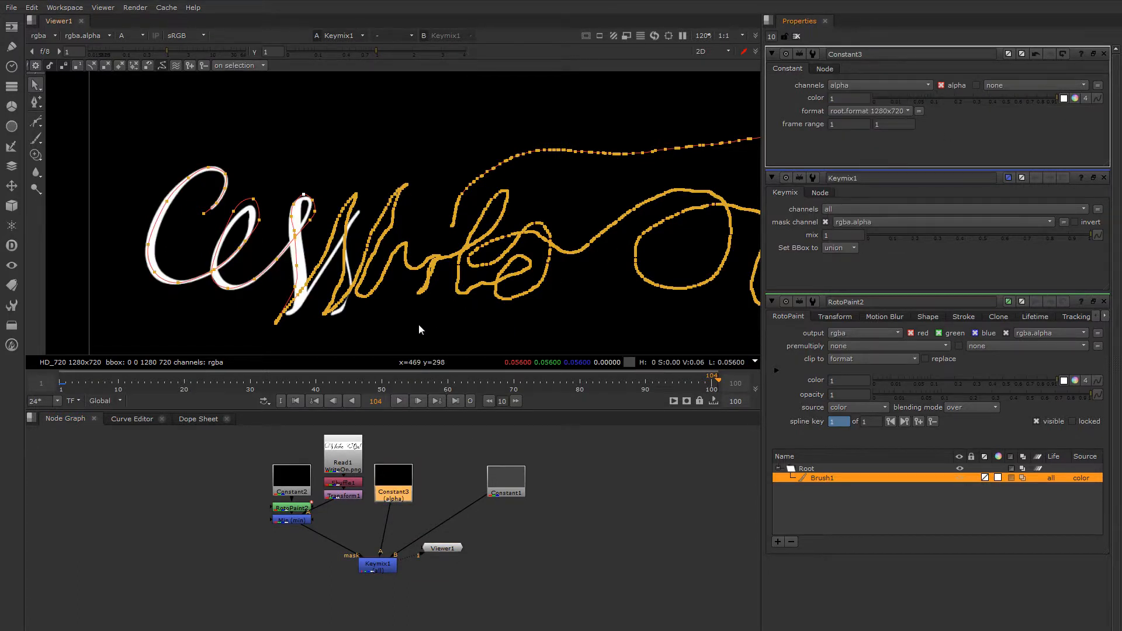
Close all open node properties and bring up the stroke settings of Brush1 in RotoPaint2
left_click(798, 36)
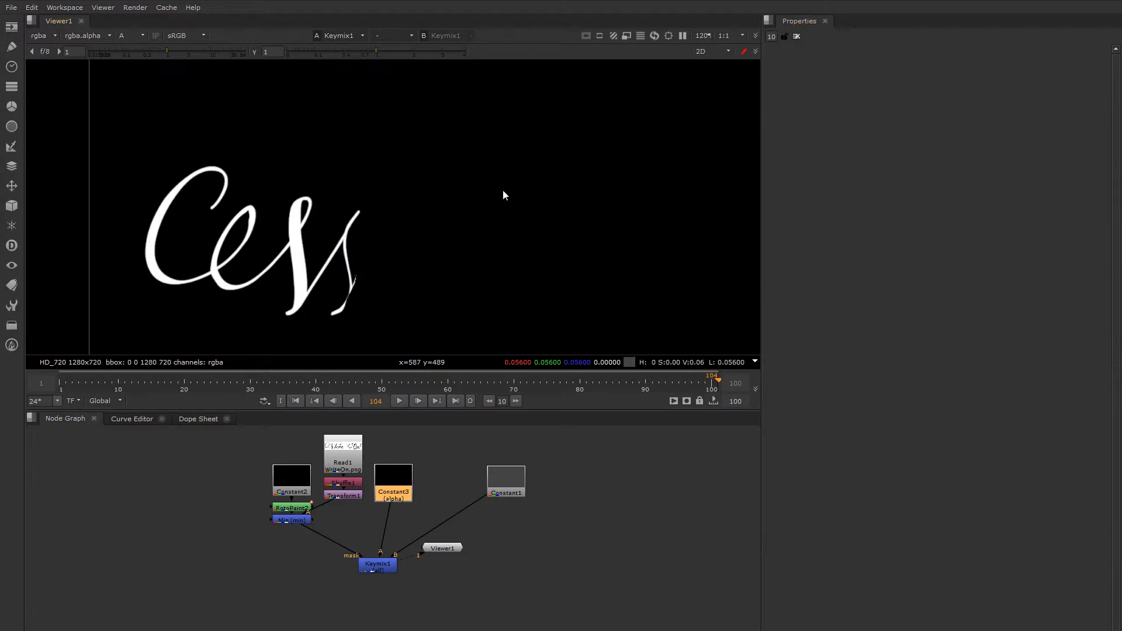
double_click(291, 507)
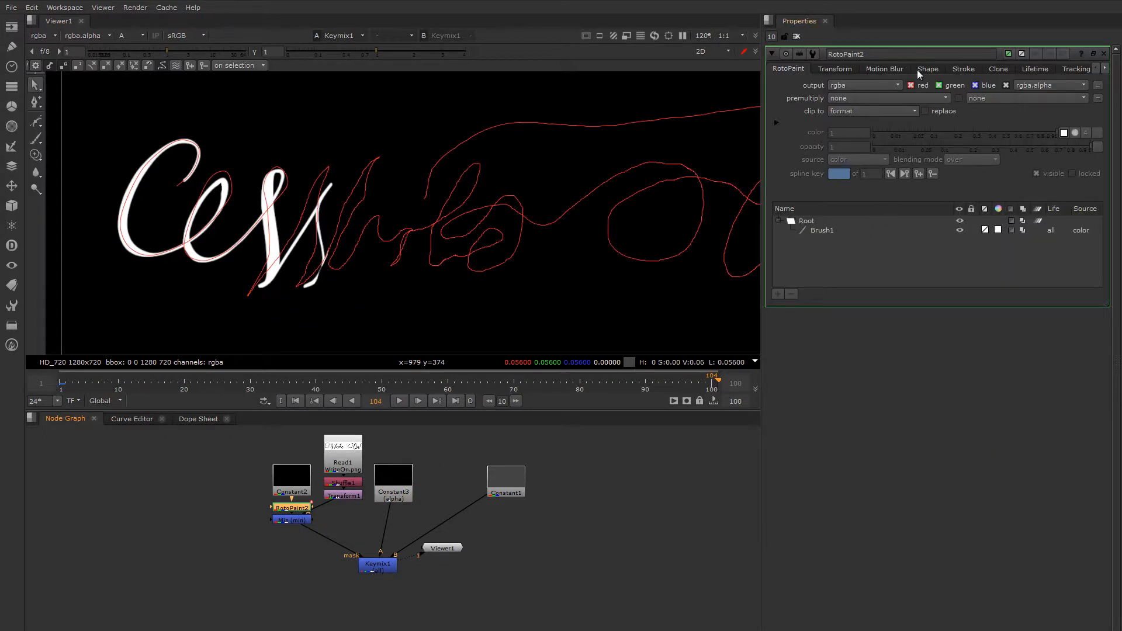
left_click(968, 68)
left_click(822, 231)
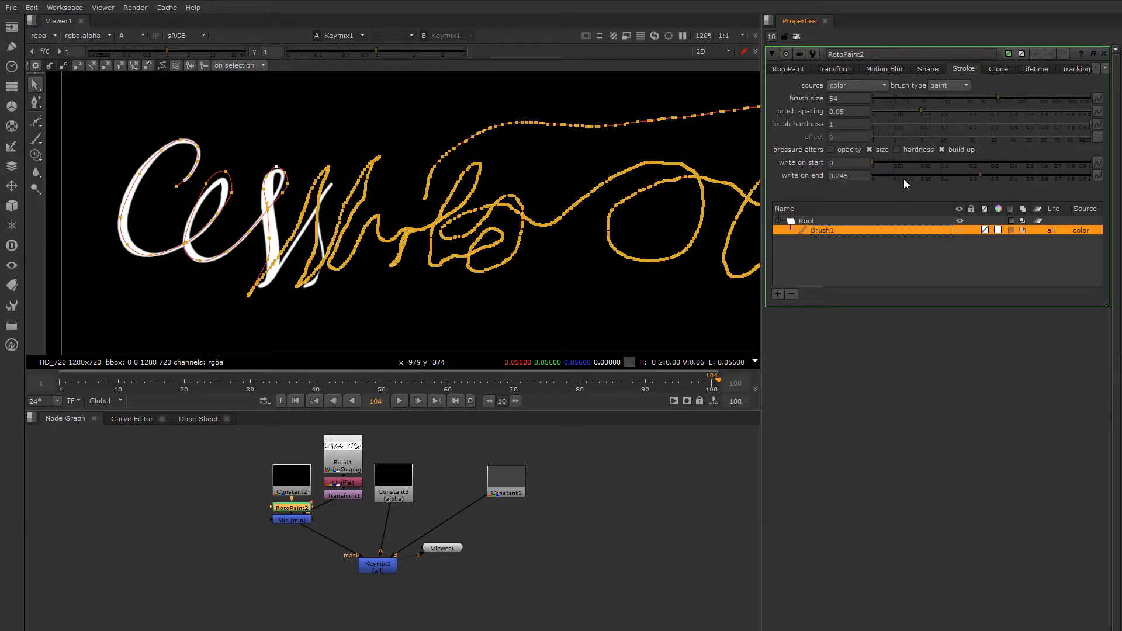
Test the reveal by raising Brush1's write on end to 0.605 with viewer overlays hidden, and reset it to 0
left_click_drag(981, 176, 987, 176)
left_click_drag(997, 175, 1004, 174)
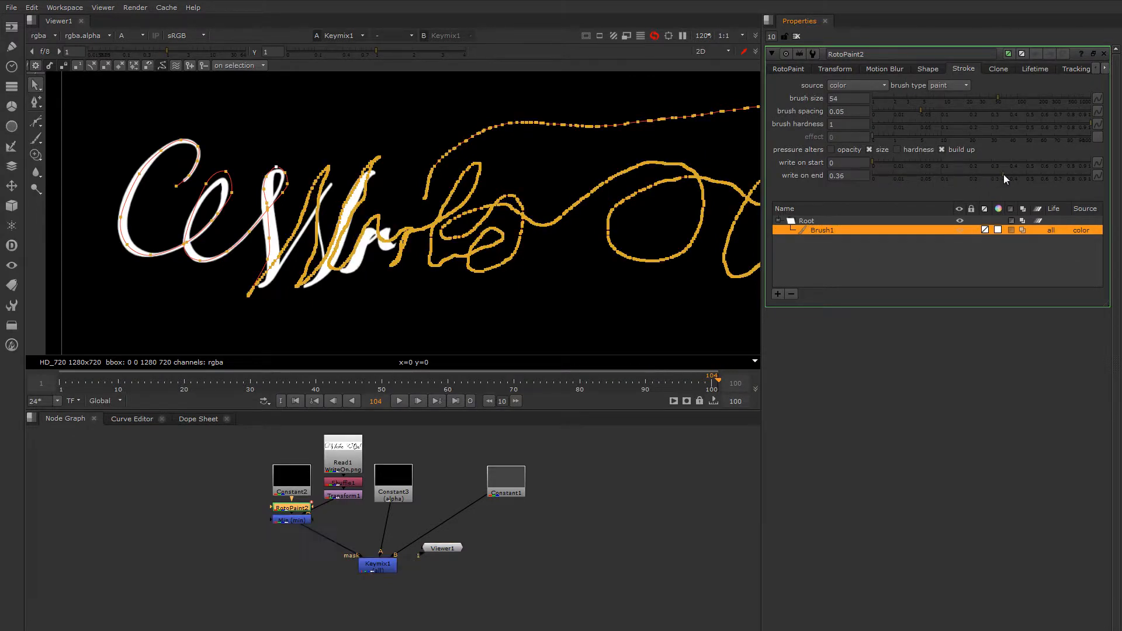
middle_click_drag(604, 235, 569, 252)
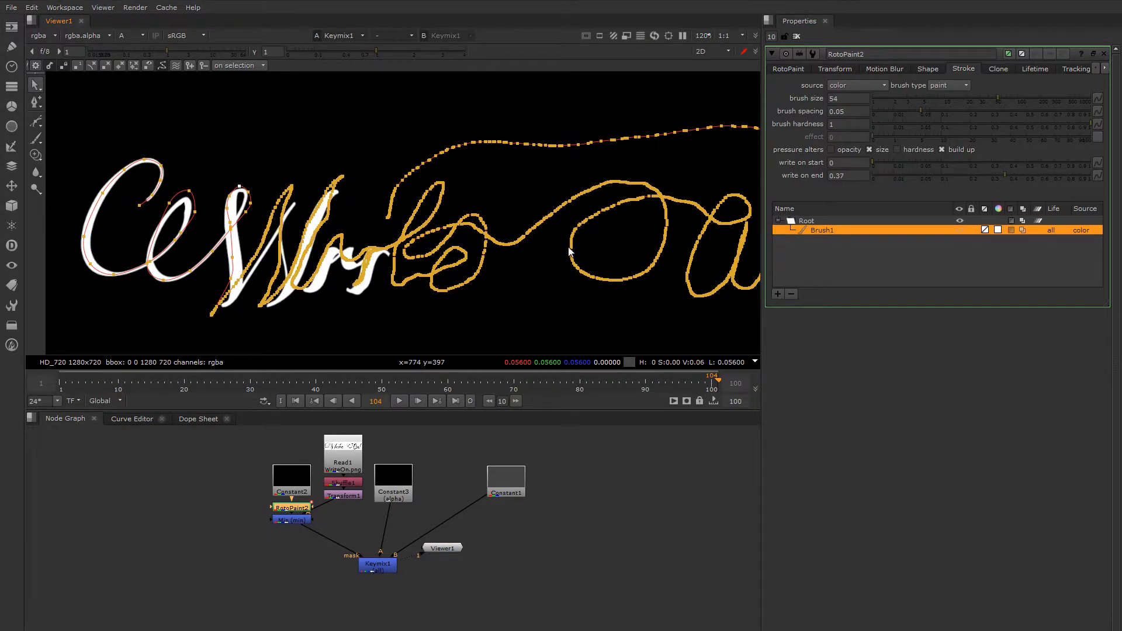
key("o")
left_click_drag(995, 176, 1043, 178)
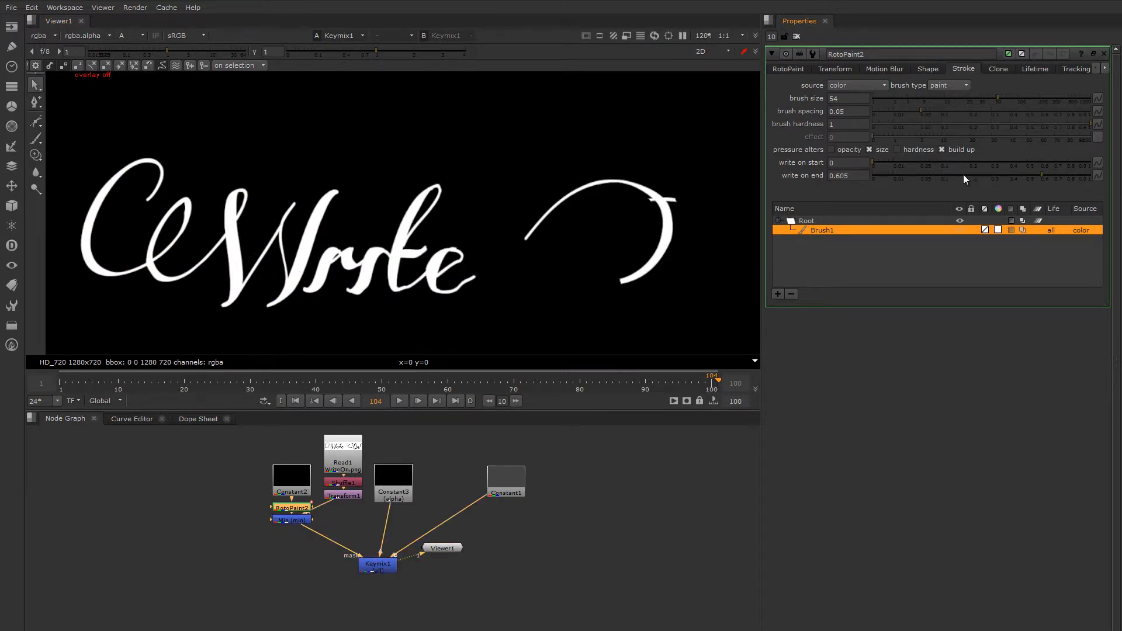
left_click_drag(889, 177, 871, 176)
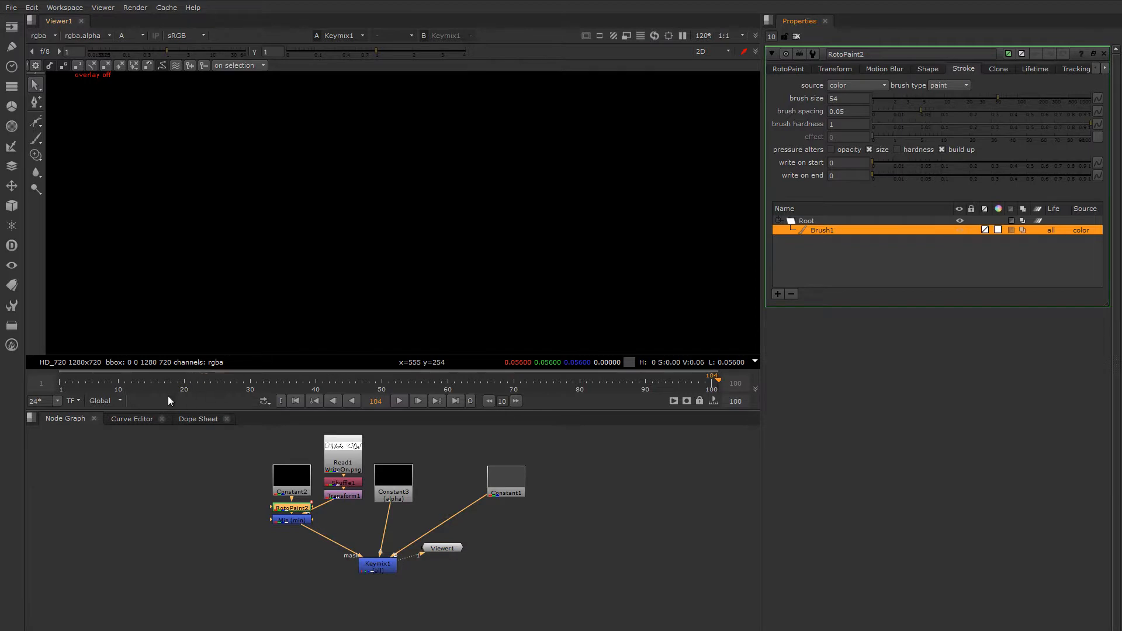
Set a key on Brush1's write on end at frame 1 with the value 0
left_click(60, 389)
right_click(837, 177)
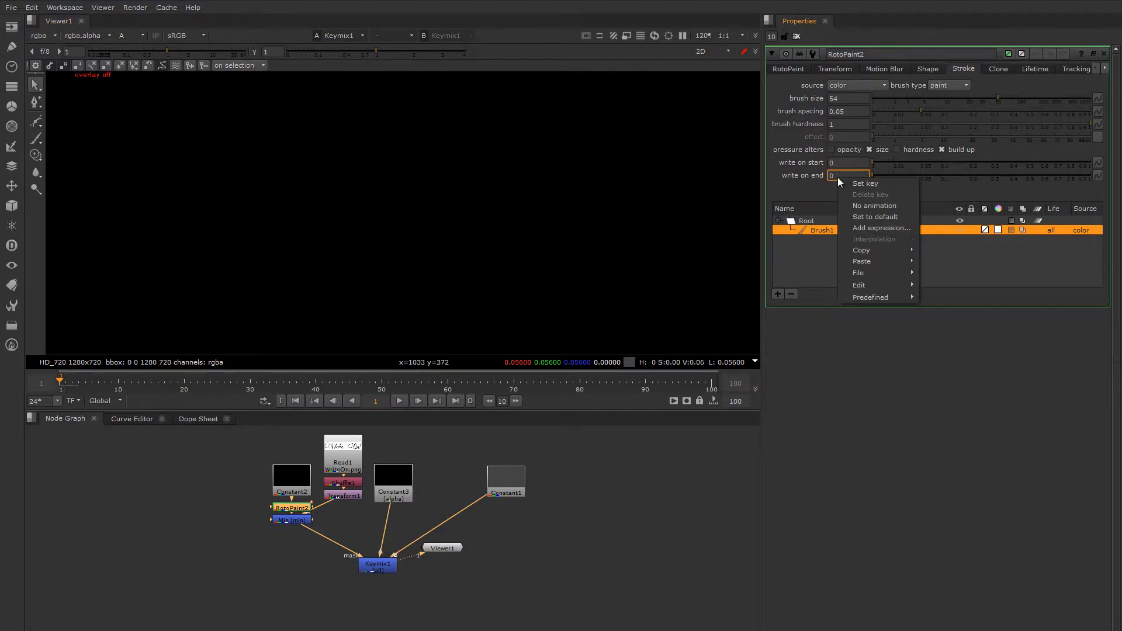
left_click(845, 183)
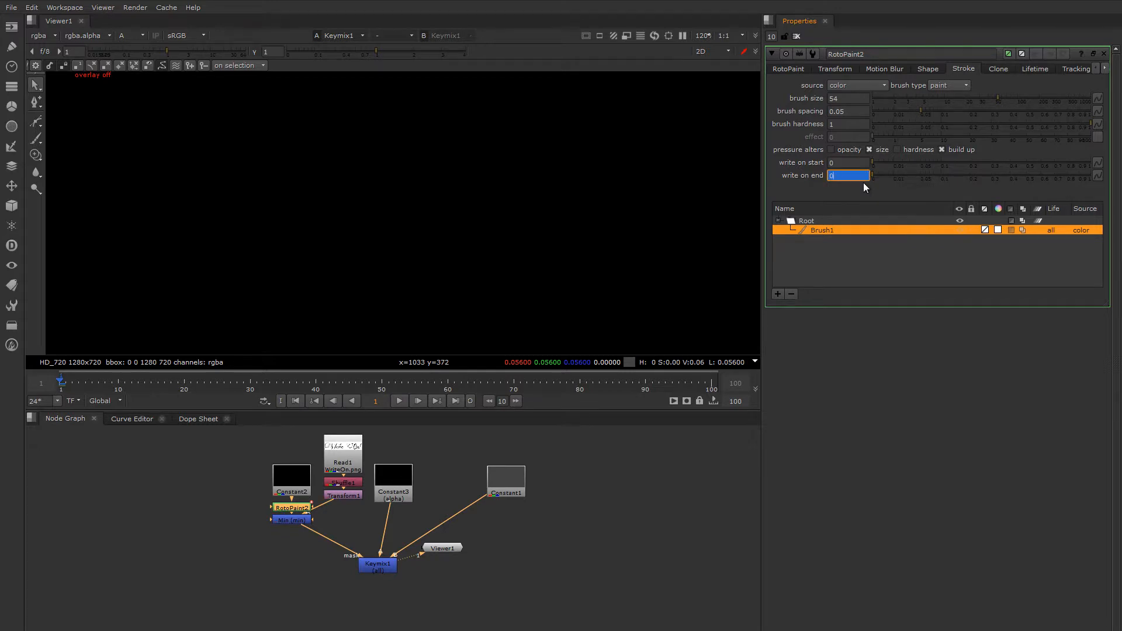
Key Brush1's write on end at 1 on frame 72, with the whole lettering framed in the viewer
left_click(92, 388)
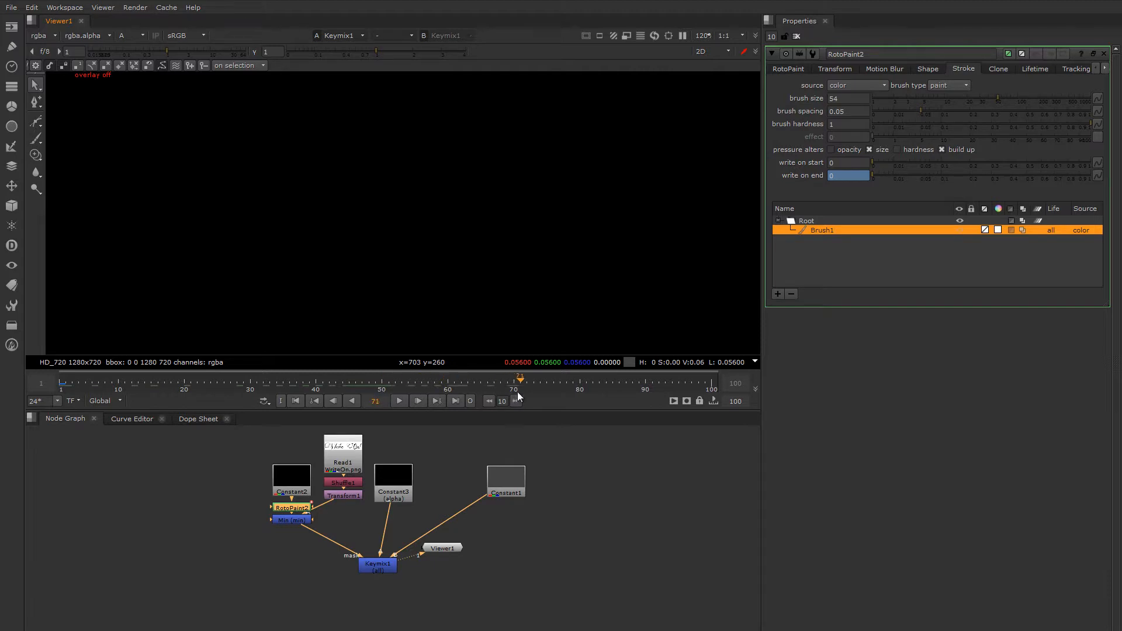
left_click_drag(592, 394, 389, 382)
left_click_drag(872, 174, 1093, 178)
scroll(480, 193, "down", 5)
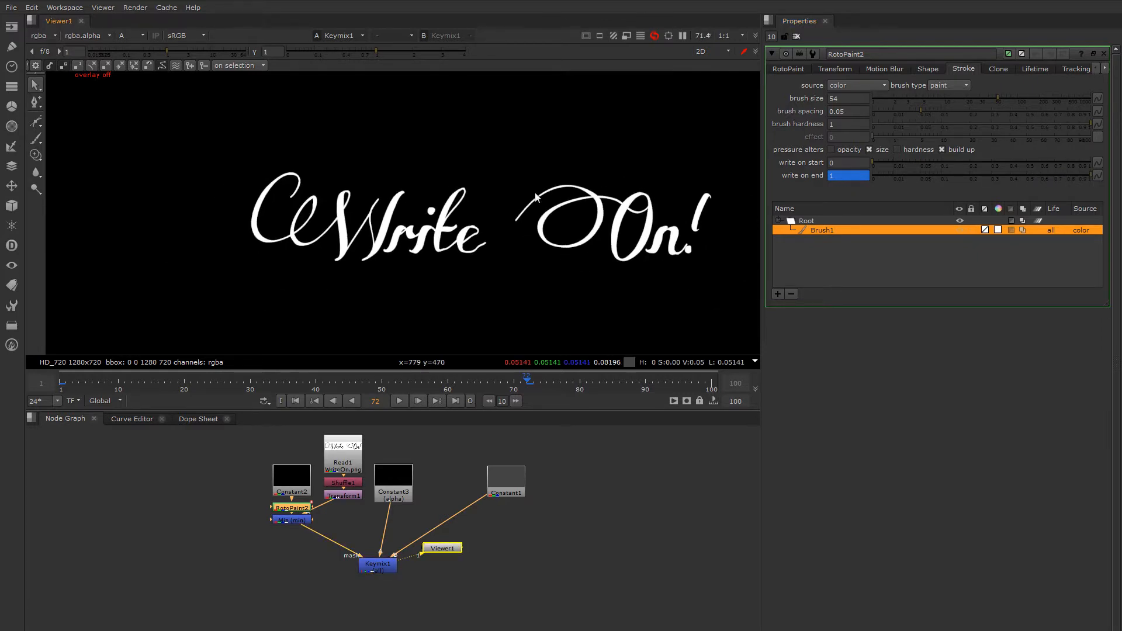
middle_click_drag(484, 195, 477, 197)
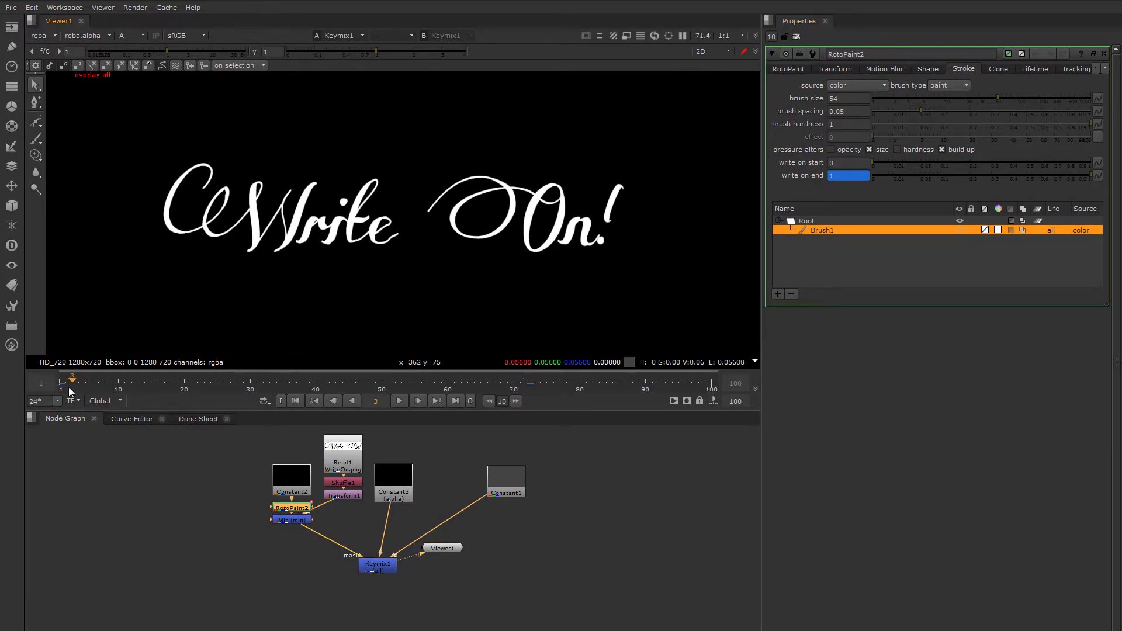
Return to frame 1, align Keymix1 under Constant3, and move Constant1 closer to it
left_click_drag(69, 391, 61, 391)
left_click_drag(378, 571, 387, 571)
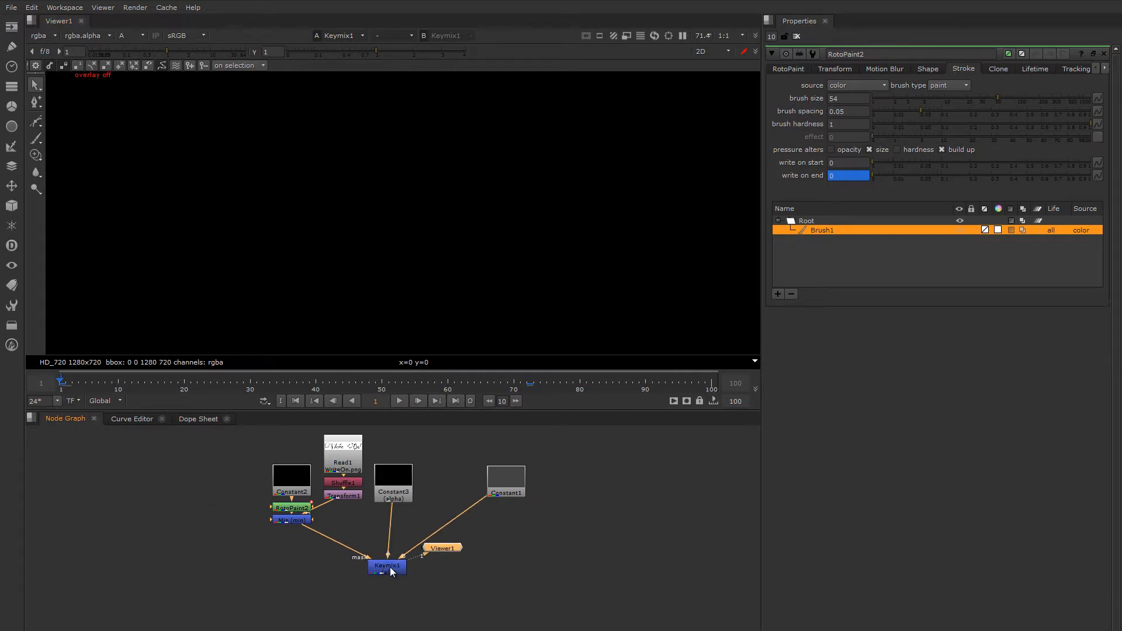
left_click_drag(498, 482, 495, 482)
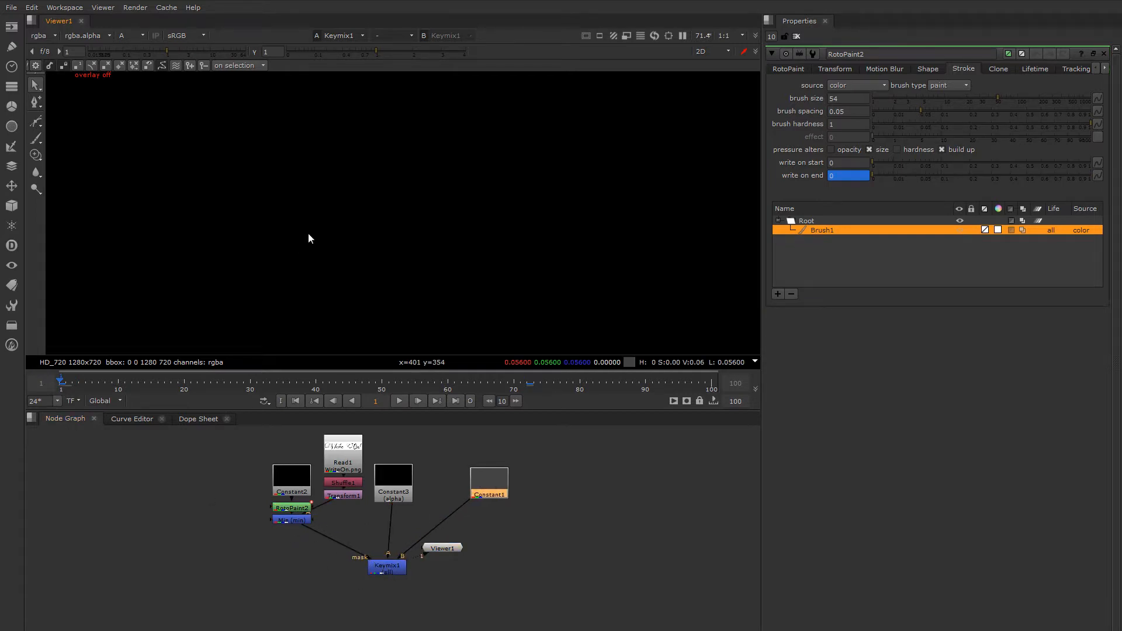
Switch the viewer back to RGB and scrub from frame 1 to check the lettering's color over the background
key("a")
scroll(306, 223, "down", 3)
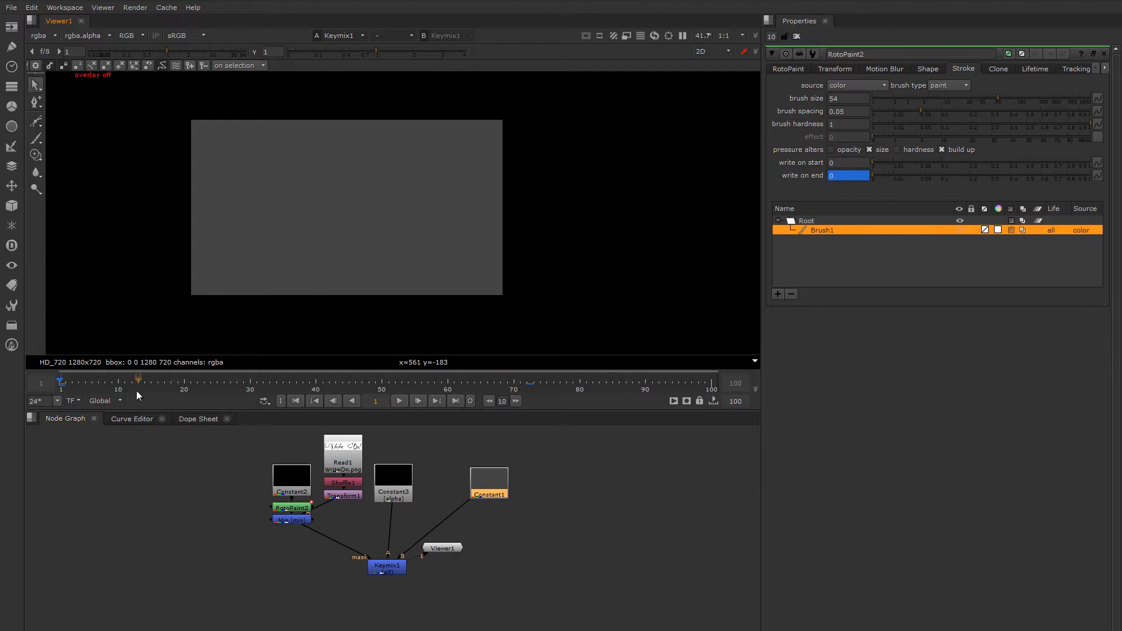
left_click_drag(137, 390, 193, 383)
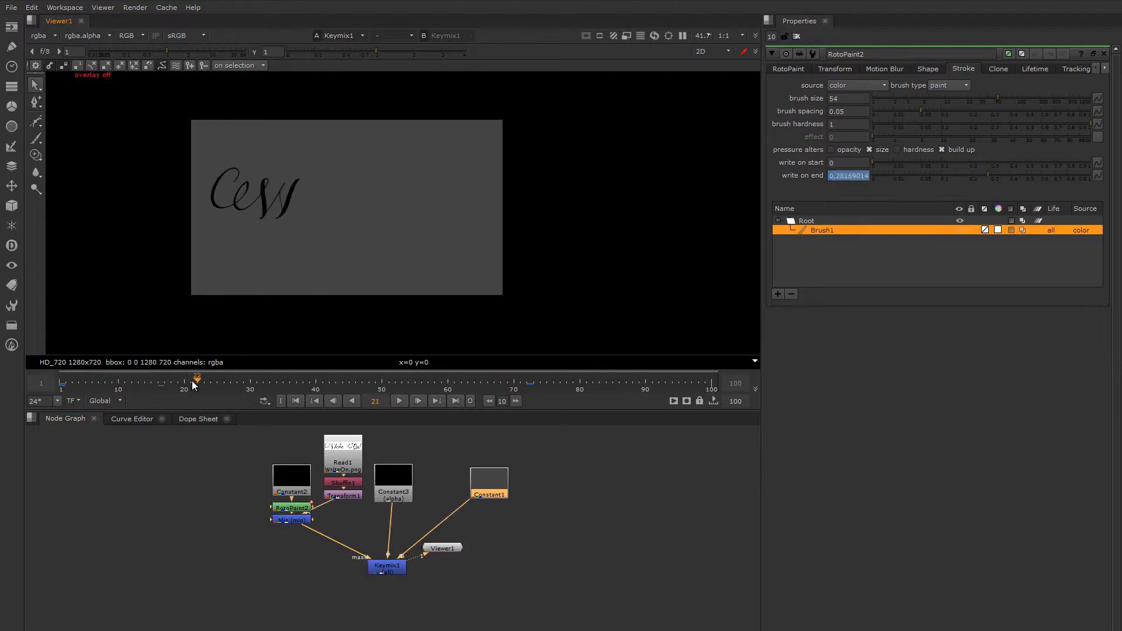
Set Constant3's channels to rgba
double_click(407, 497)
left_click(915, 87)
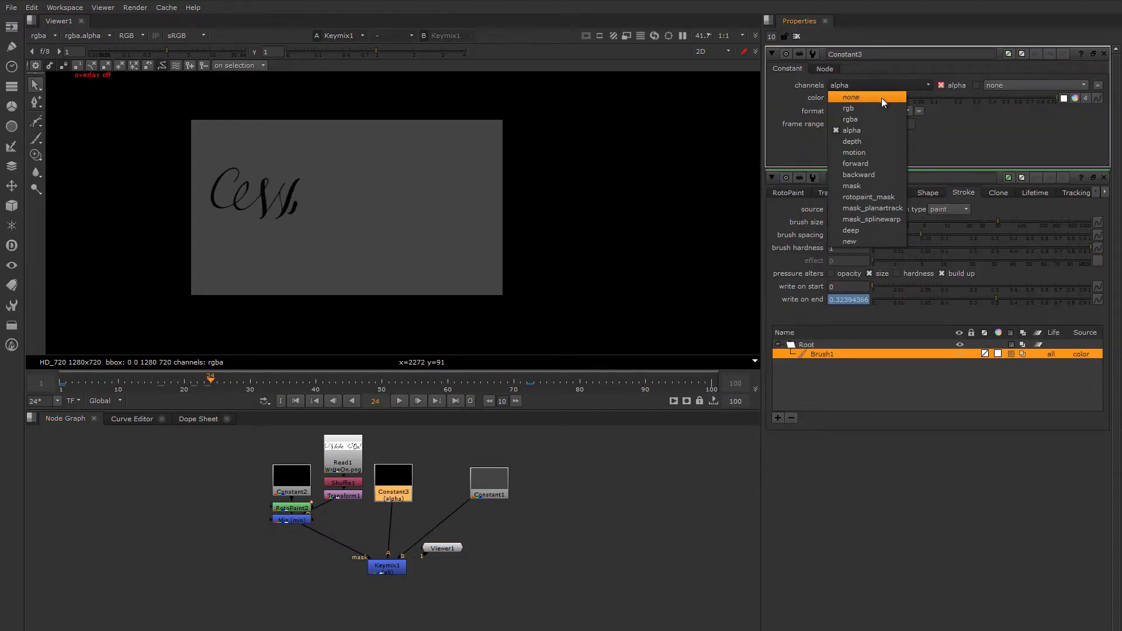
left_click(862, 120)
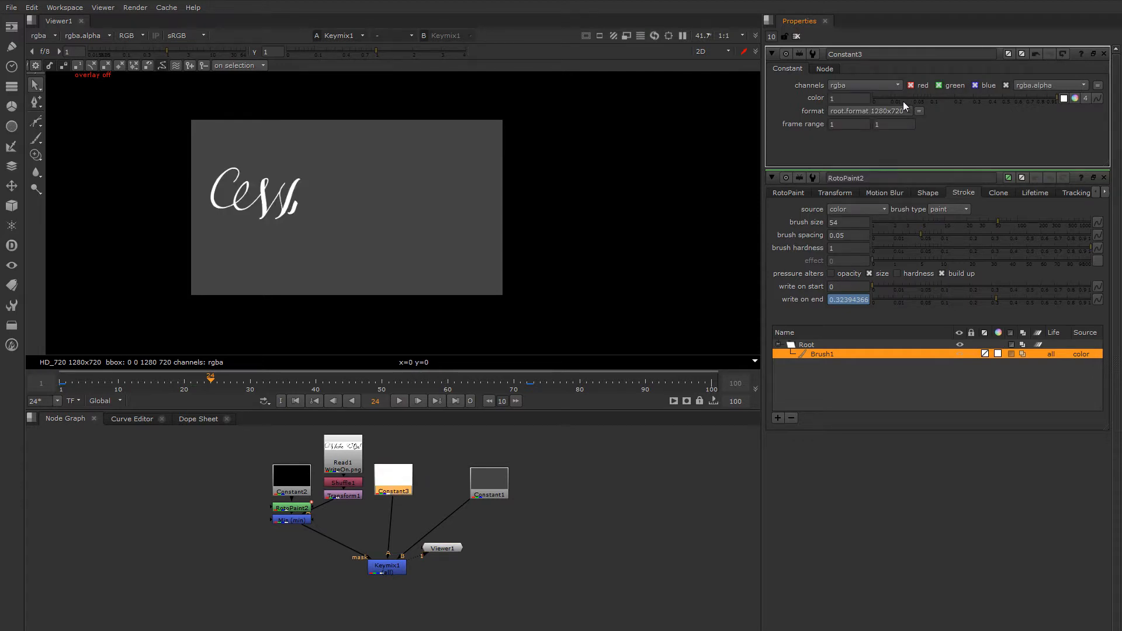
Play back the write-on animation from frame 1 with the full image framed in the viewer
left_click_drag(173, 396, 63, 390)
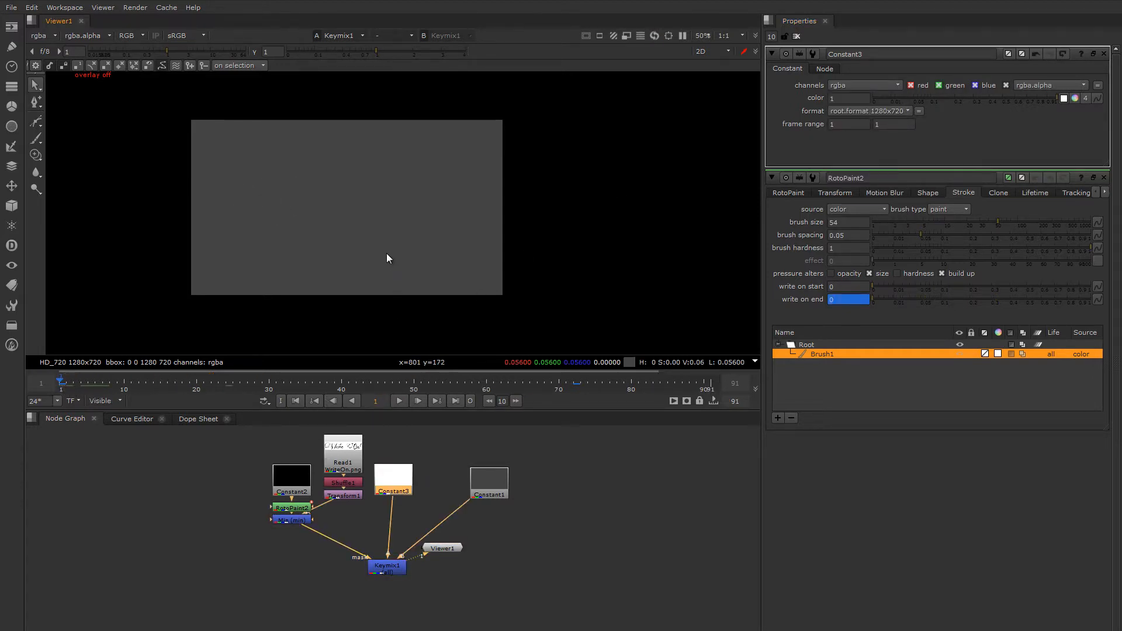
scroll(387, 253, "up", 2)
middle_click_drag(387, 254, 449, 274)
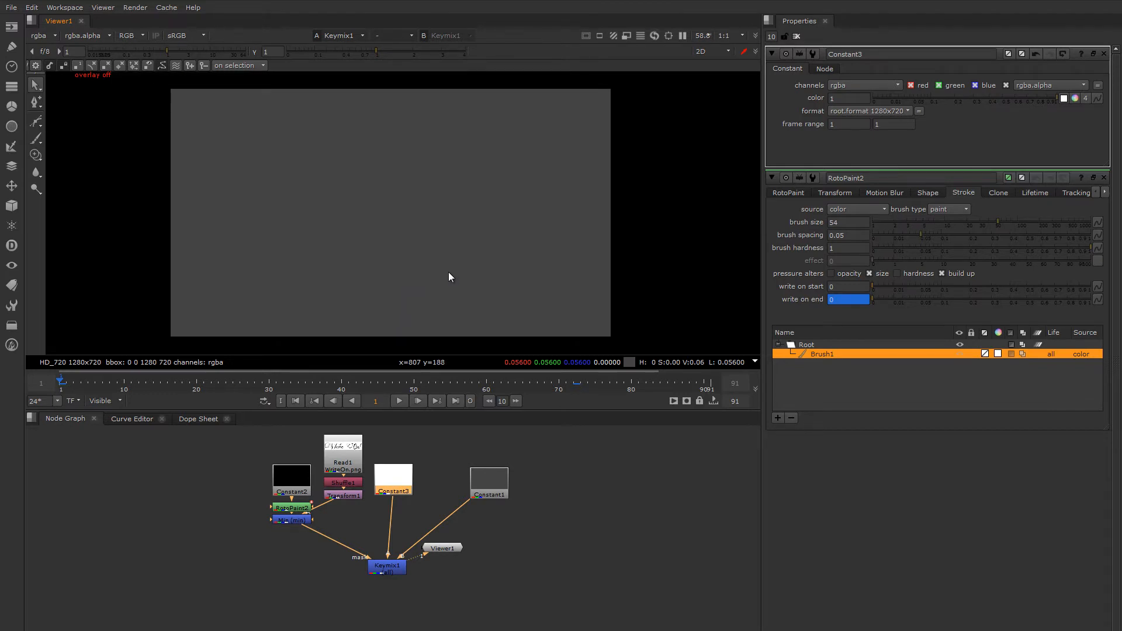
left_click(399, 401)
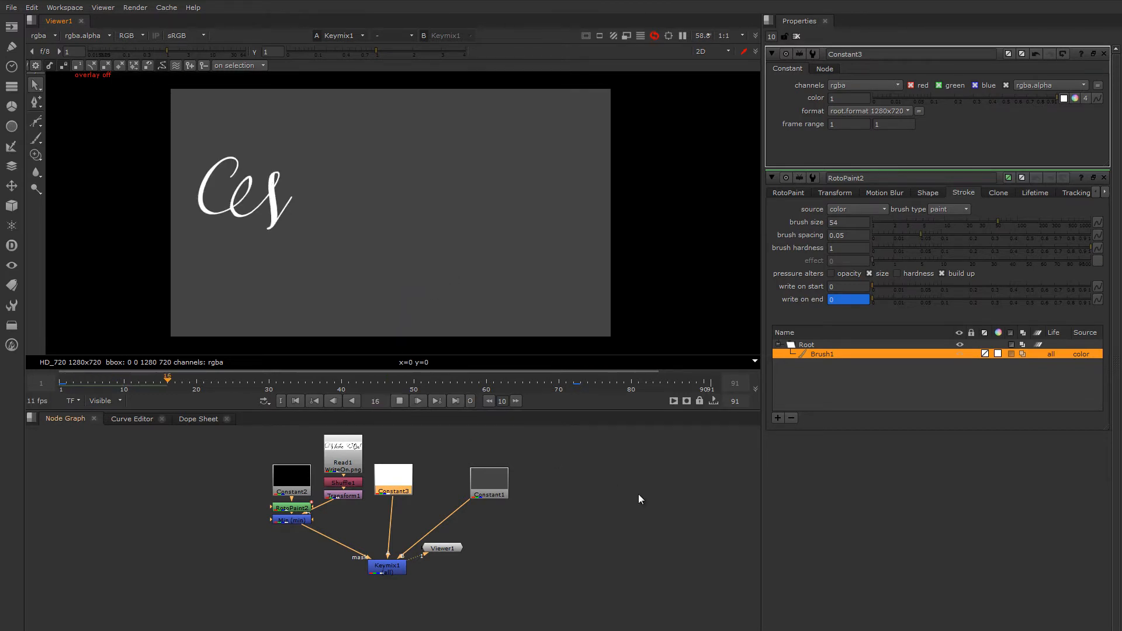